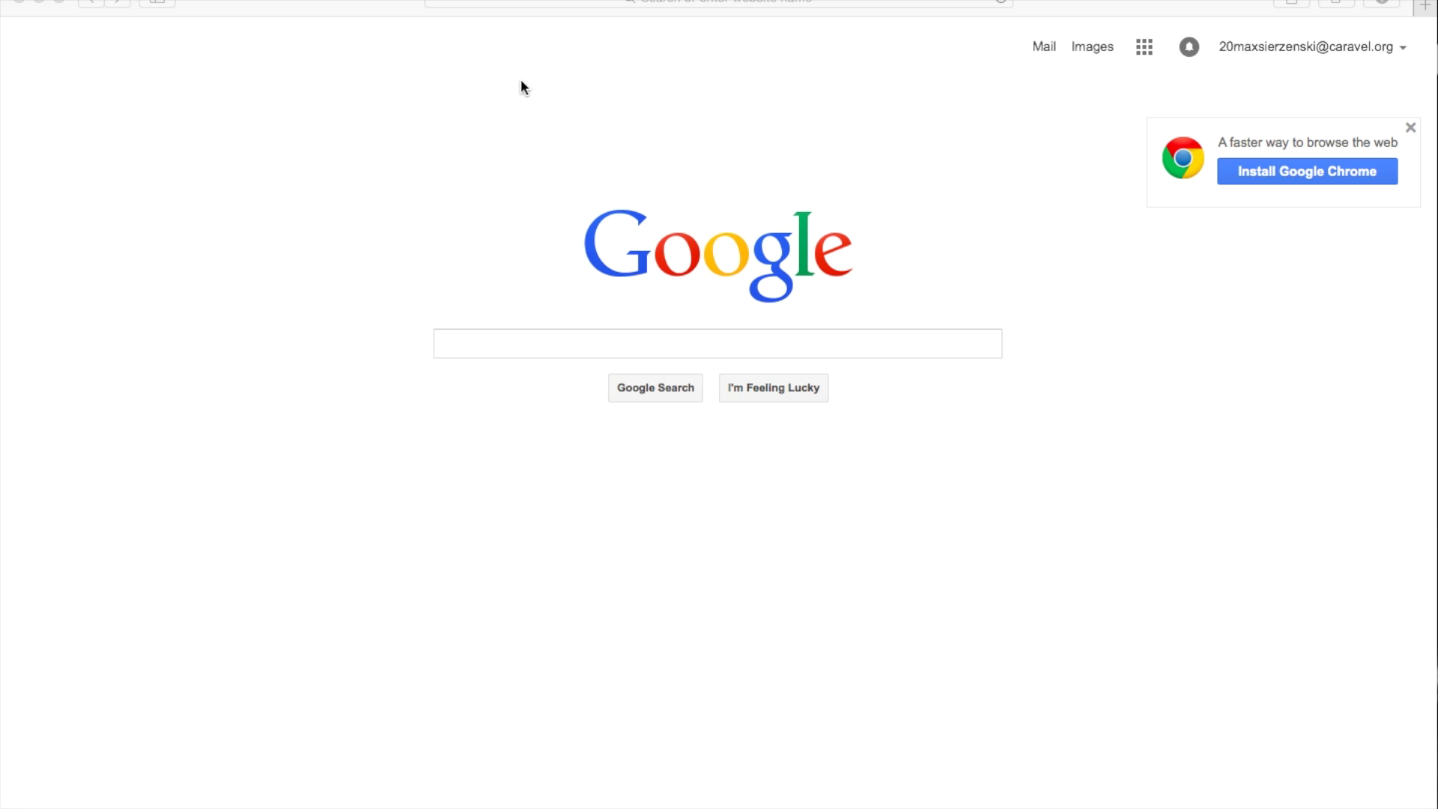
# Bring Safari to the front and focus its address bar over the Google home page
pyautogui.click(379, 4)
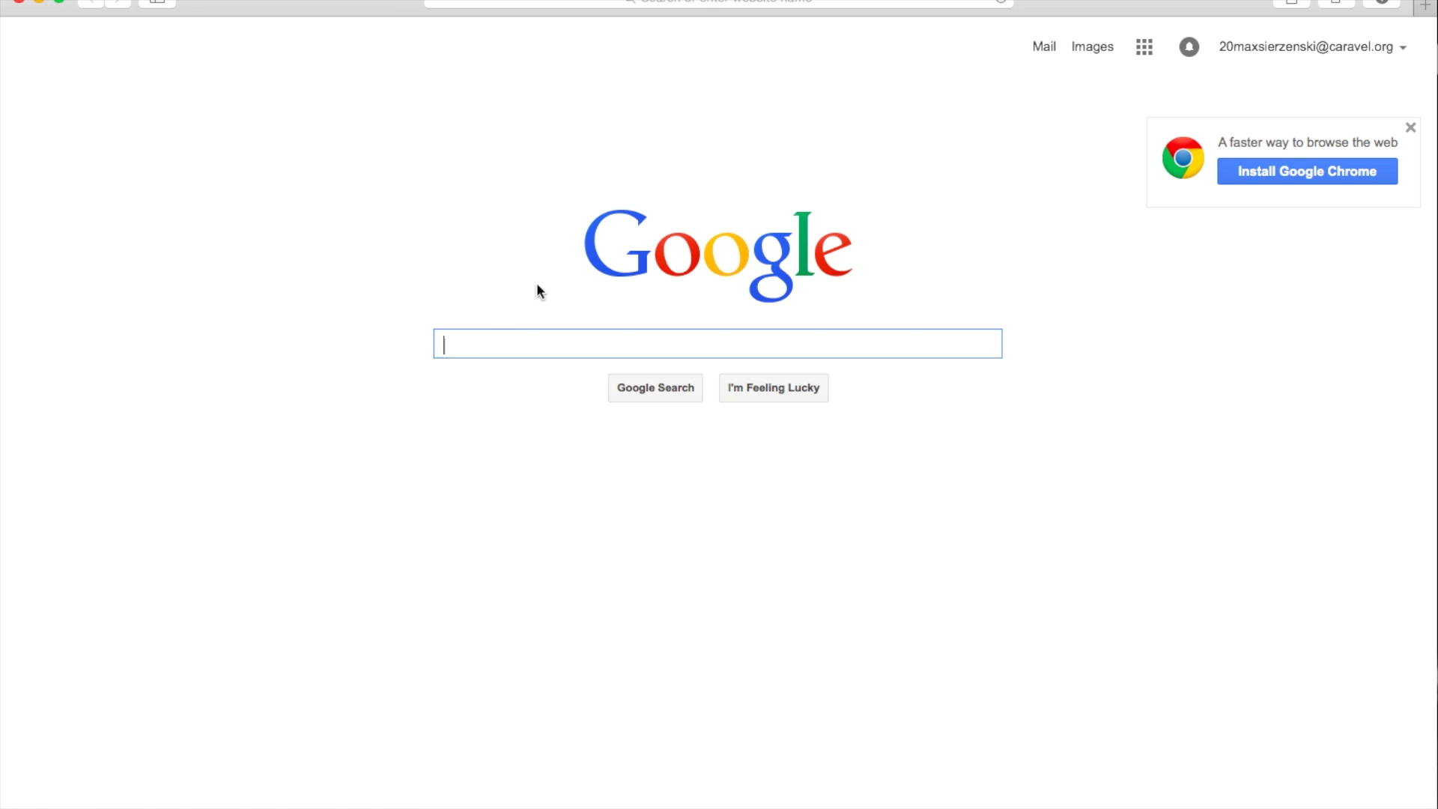
pyautogui.click(683, 3)
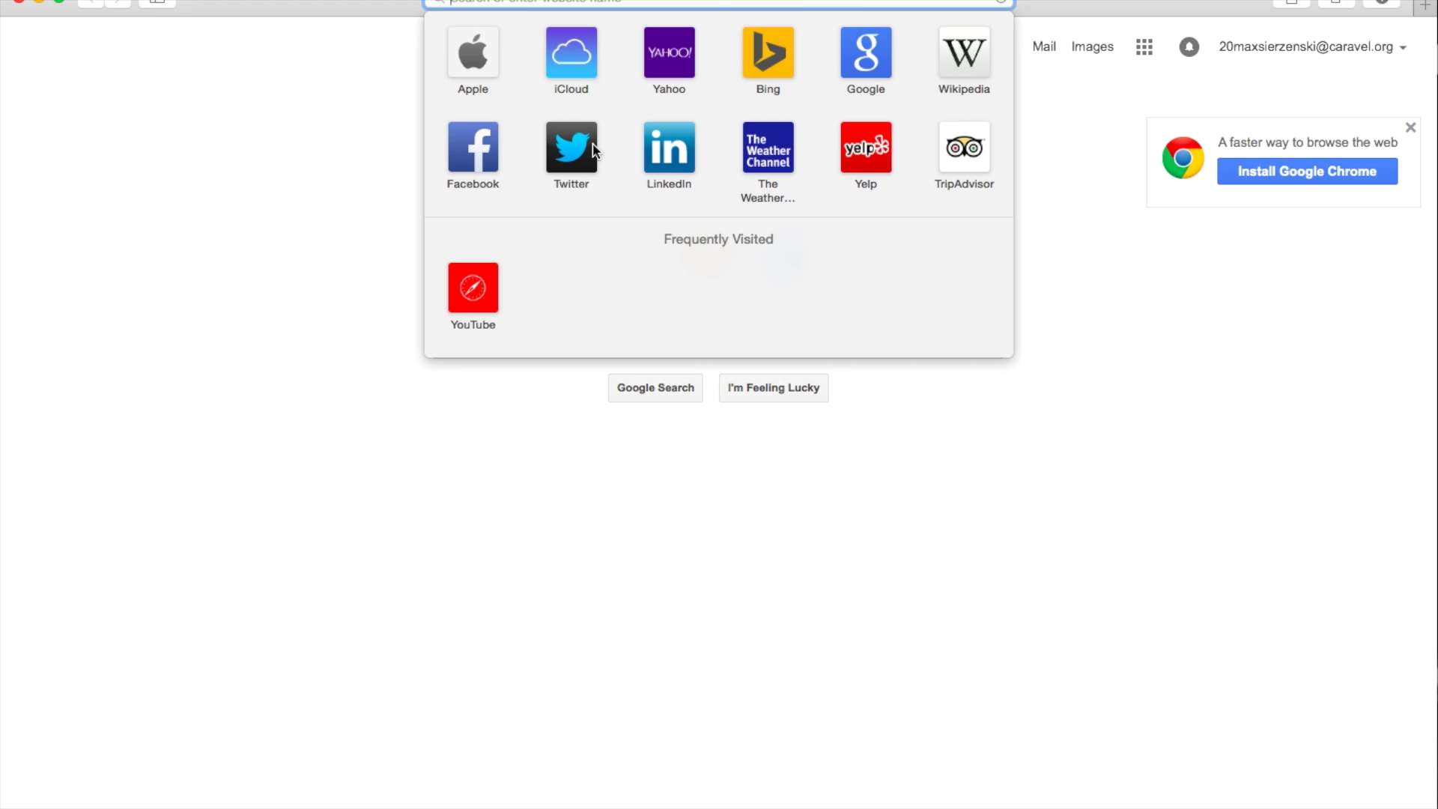
# Load the pasted adf.ly link, skip the ad, and start the Office 2011 zip download from OneDrive
pyautogui.write('http://adf.ly/1KJp0D')
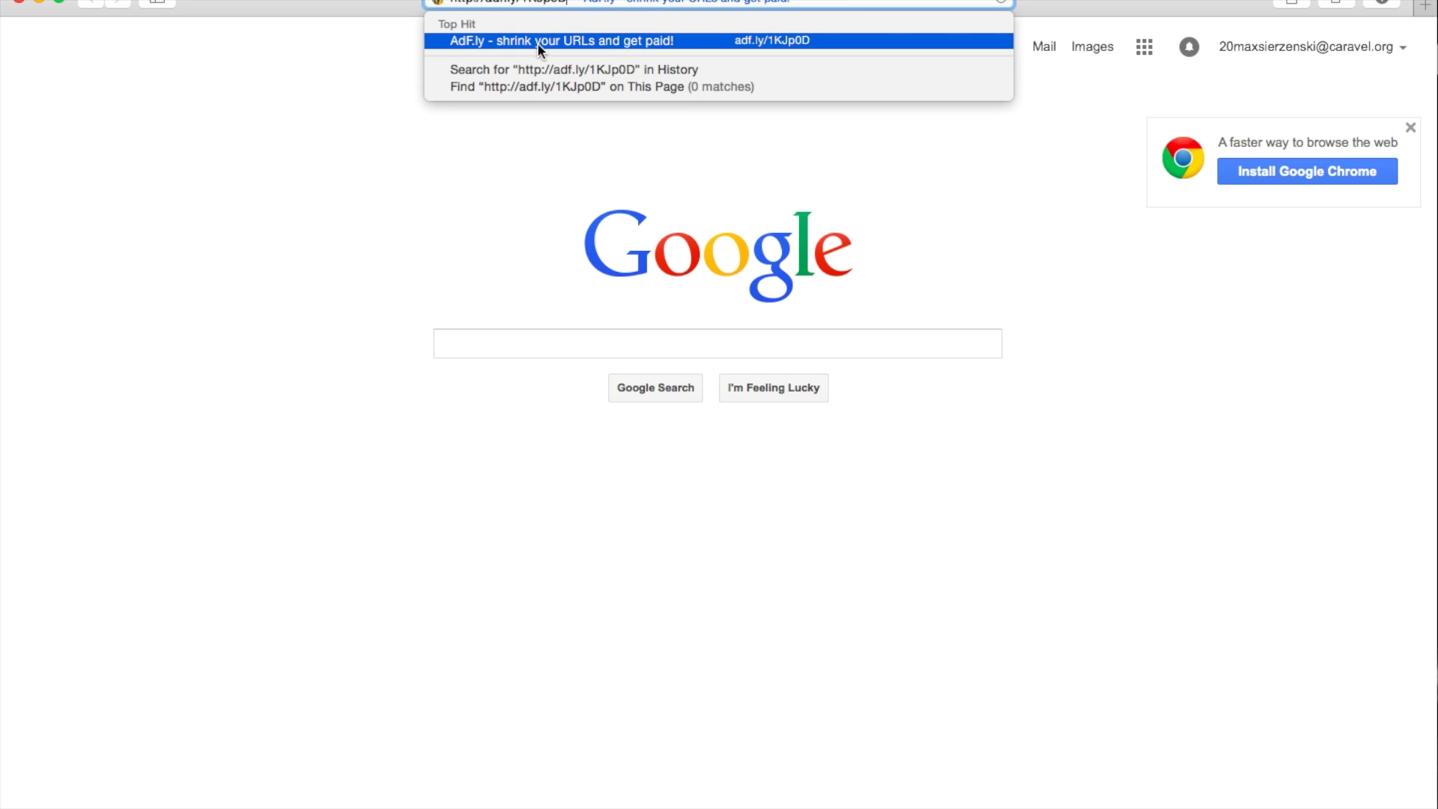
pyautogui.press('Return')
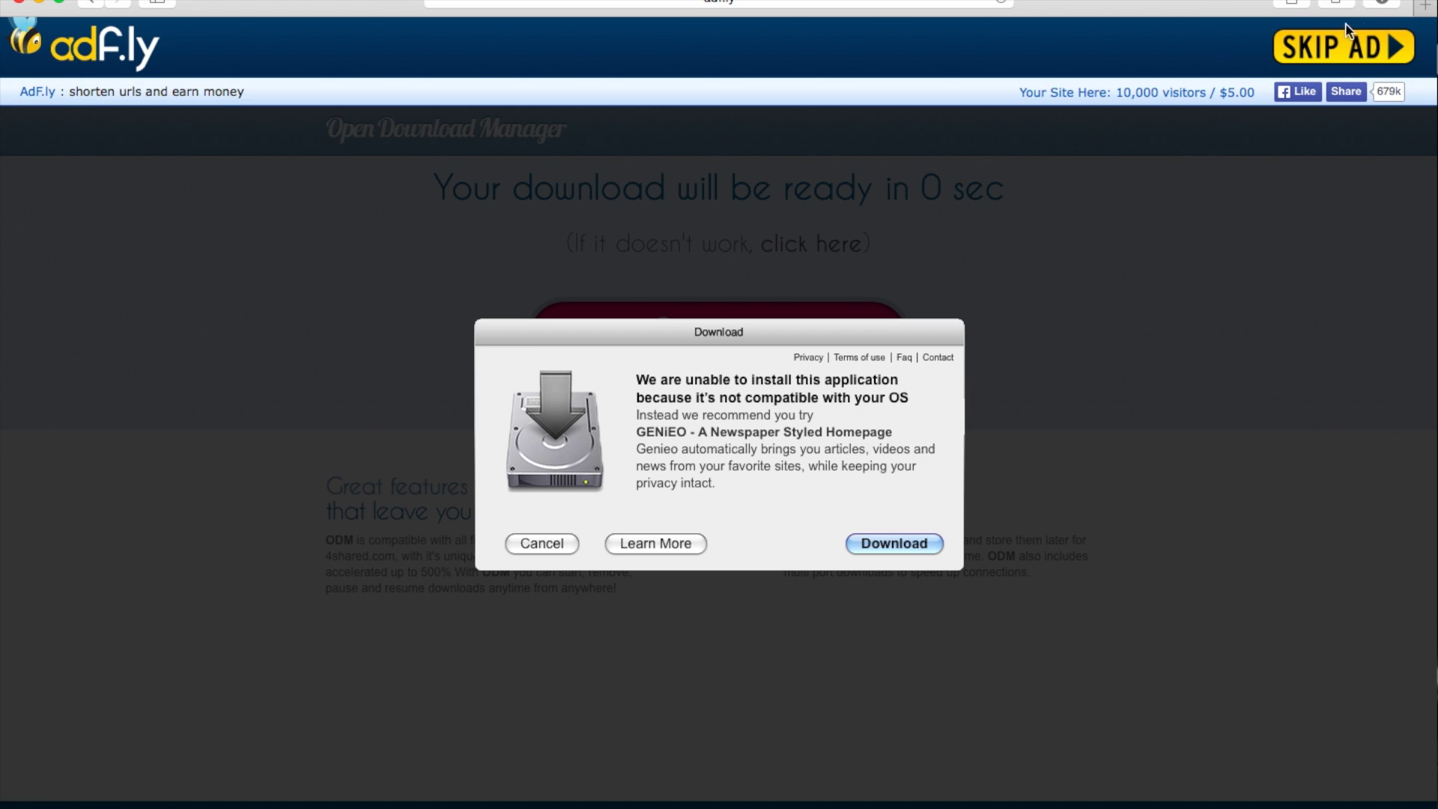
pyautogui.click(1378, 59)
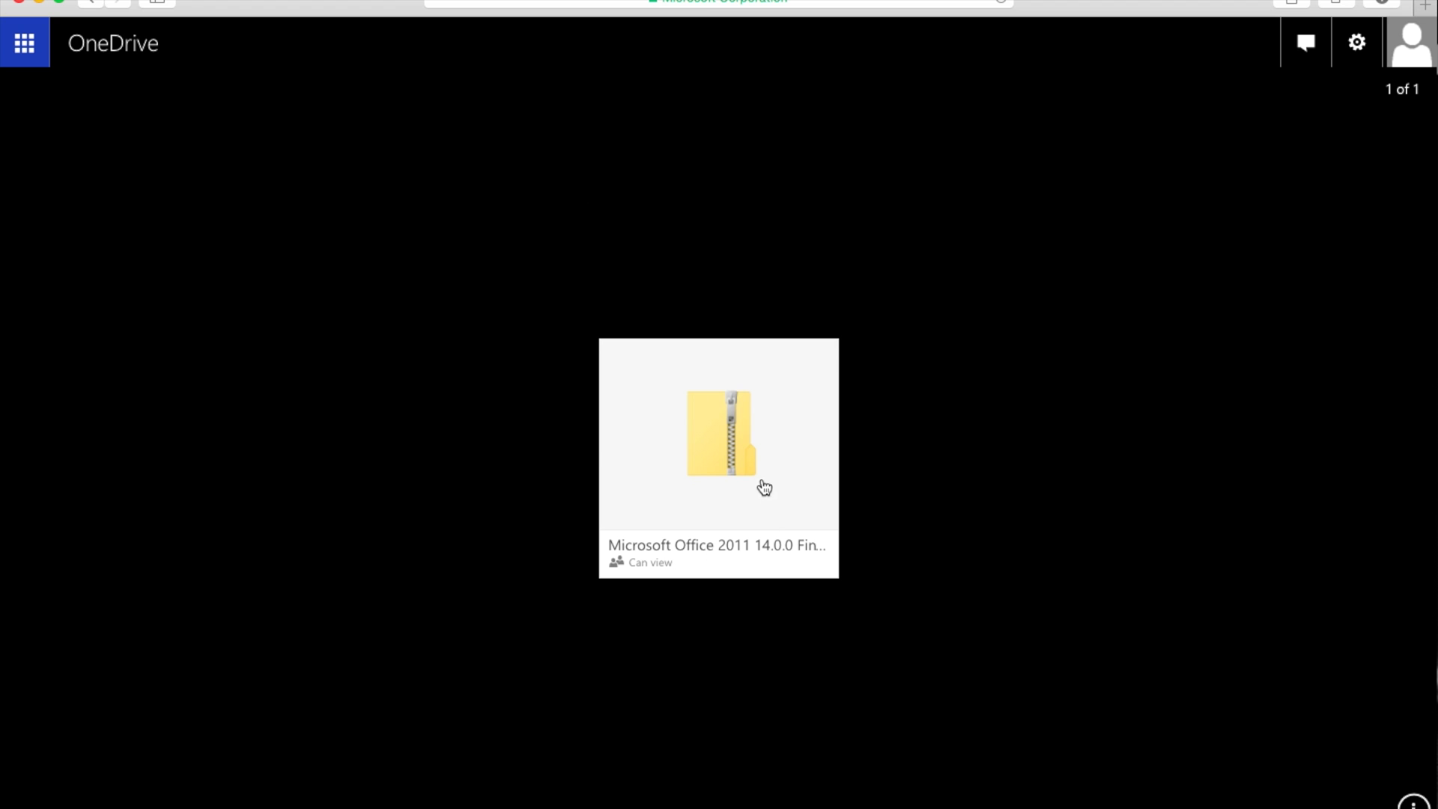
pyautogui.click(716, 460)
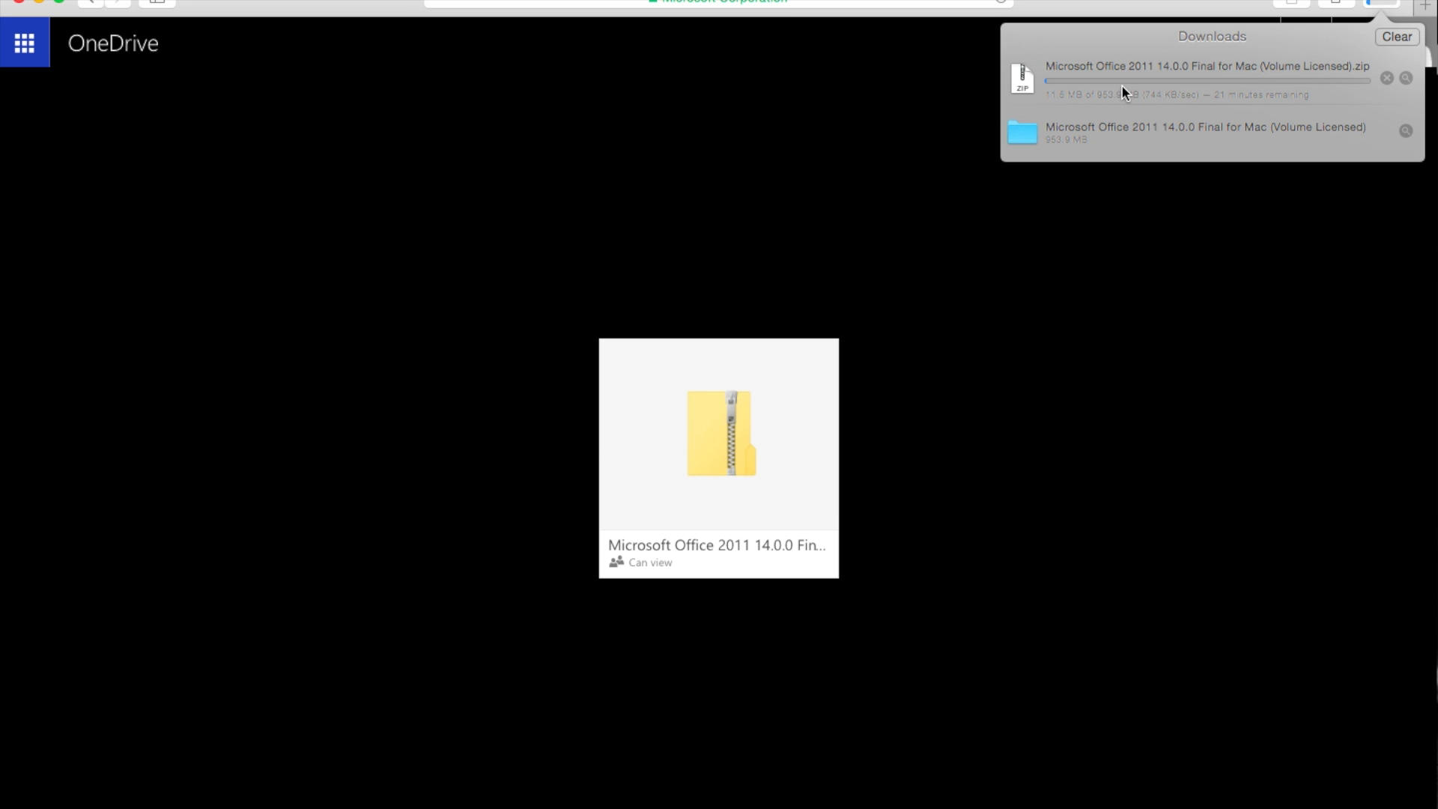
# Dismiss the downloads list and the Office web apps panel on the OneDrive page
pyautogui.click(250, 9)
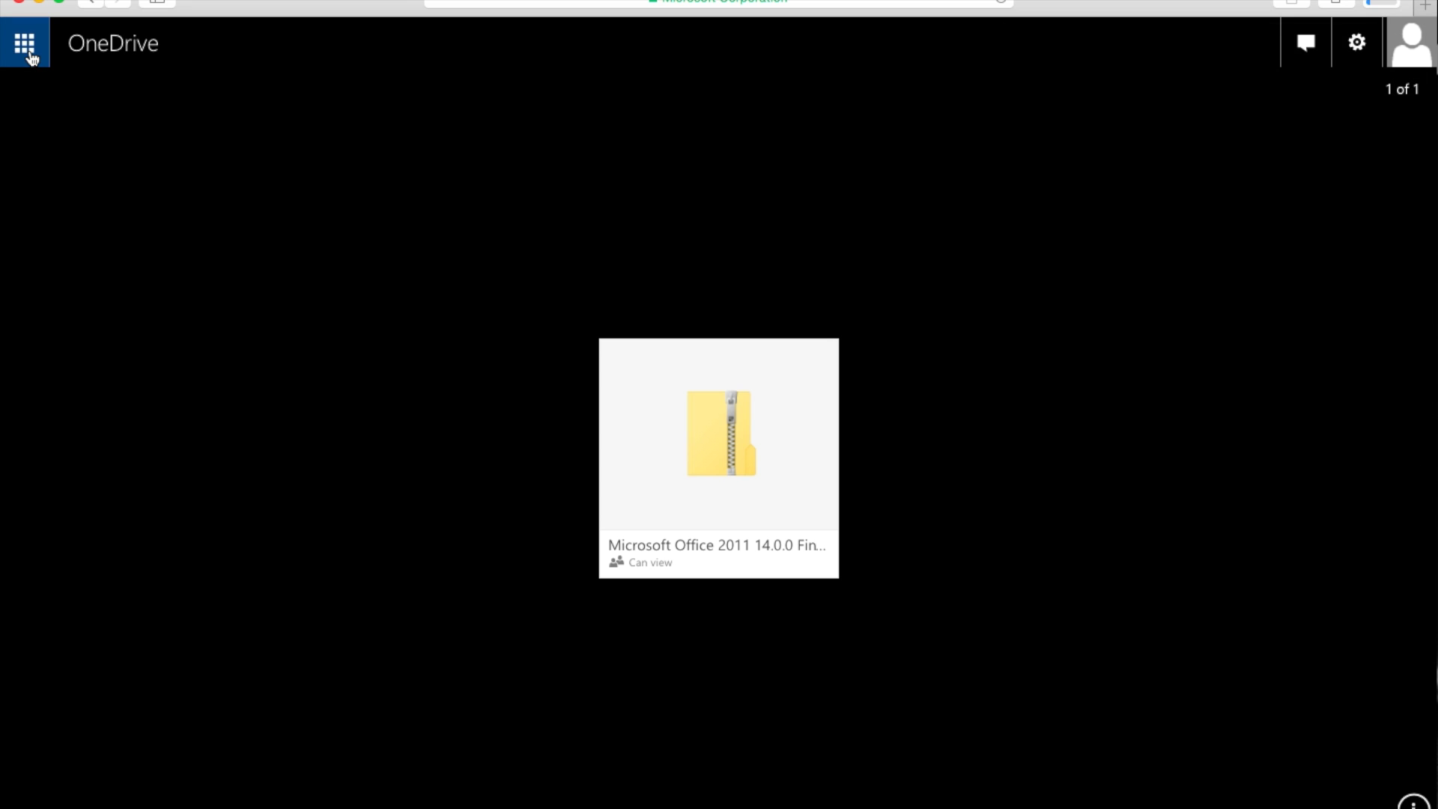
pyautogui.click(28, 51)
pyautogui.click(29, 51)
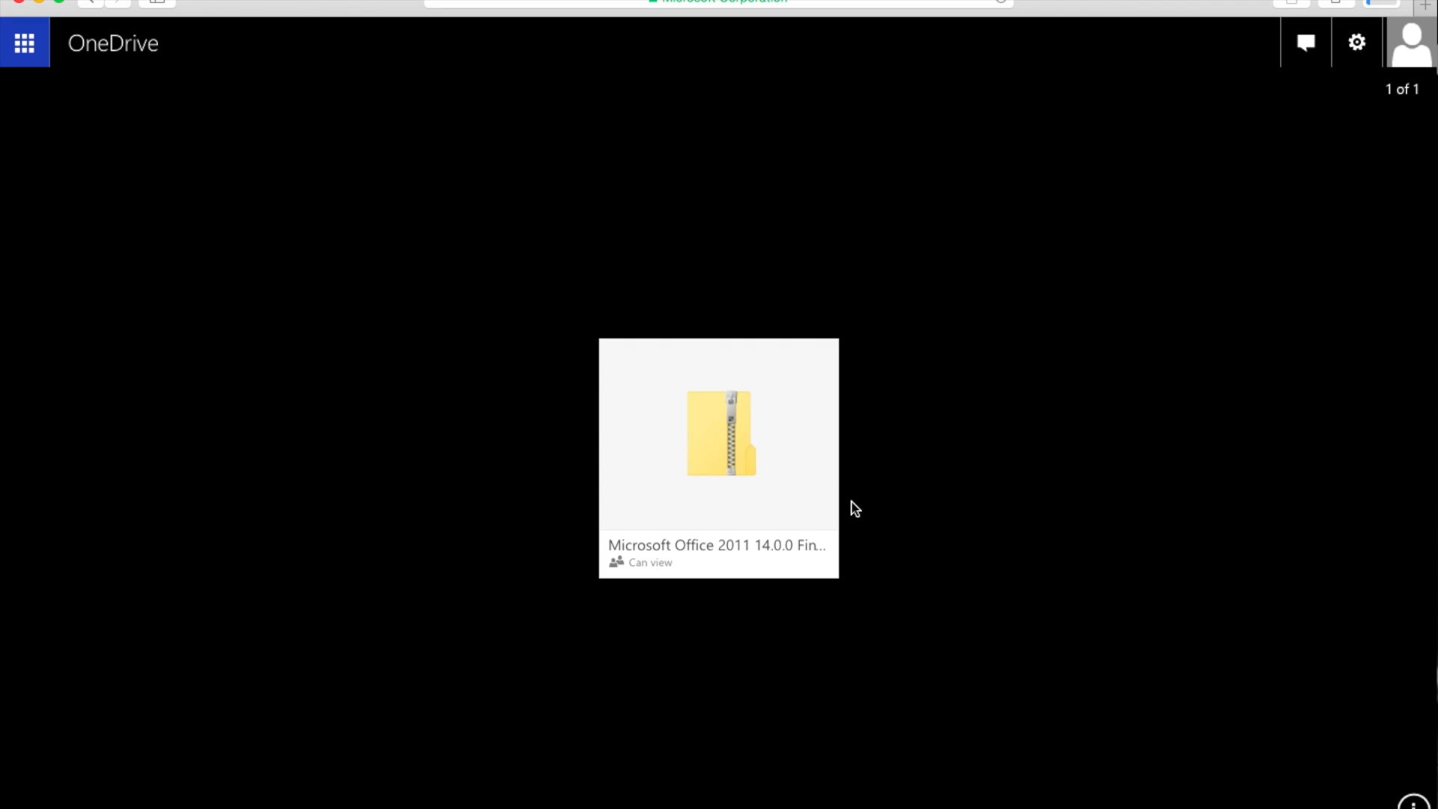
# Stop the duplicate Office zip download and open the existing downloaded Office folder
pyautogui.click(1388, 3)
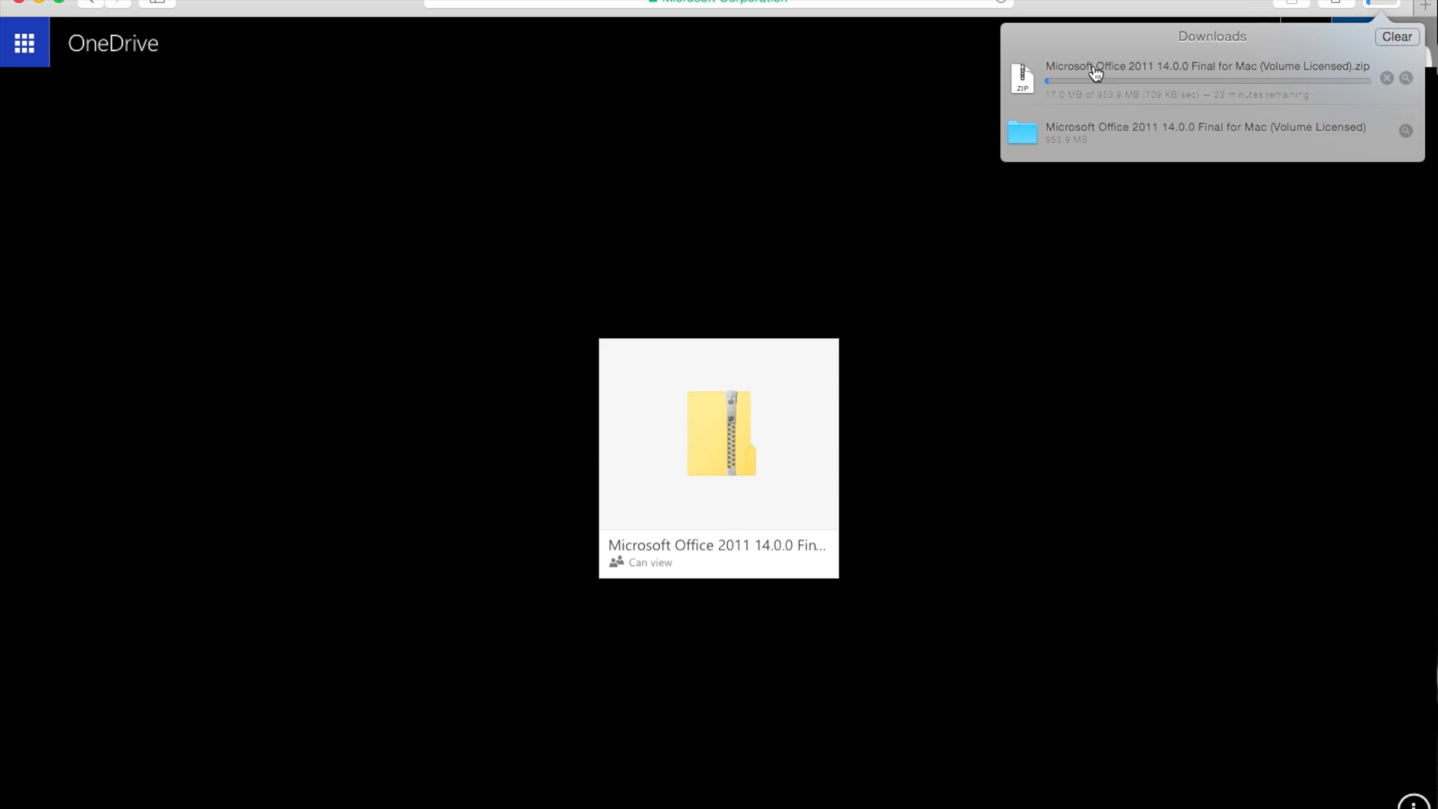
pyautogui.click(1387, 78)
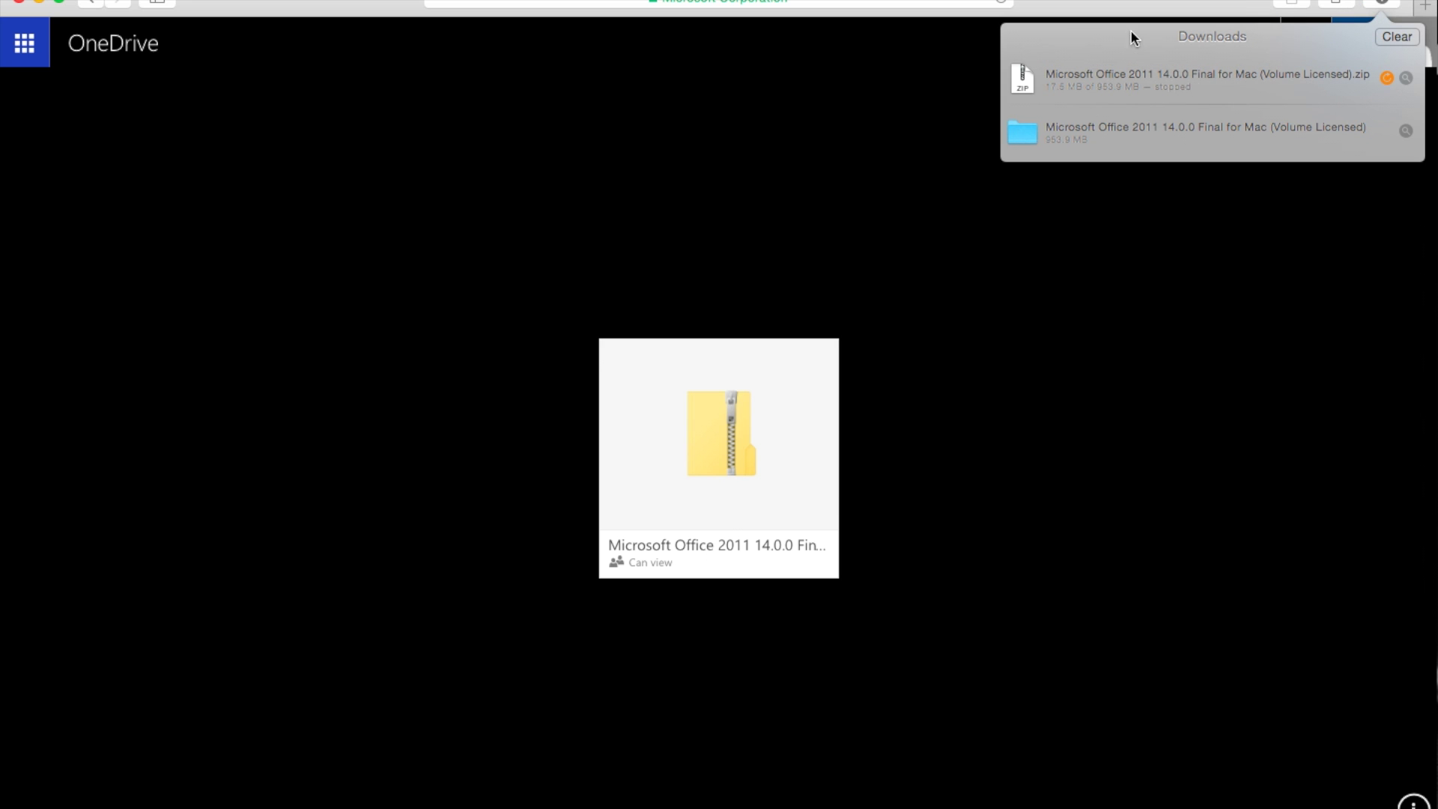
pyautogui.doubleClick(1023, 129)
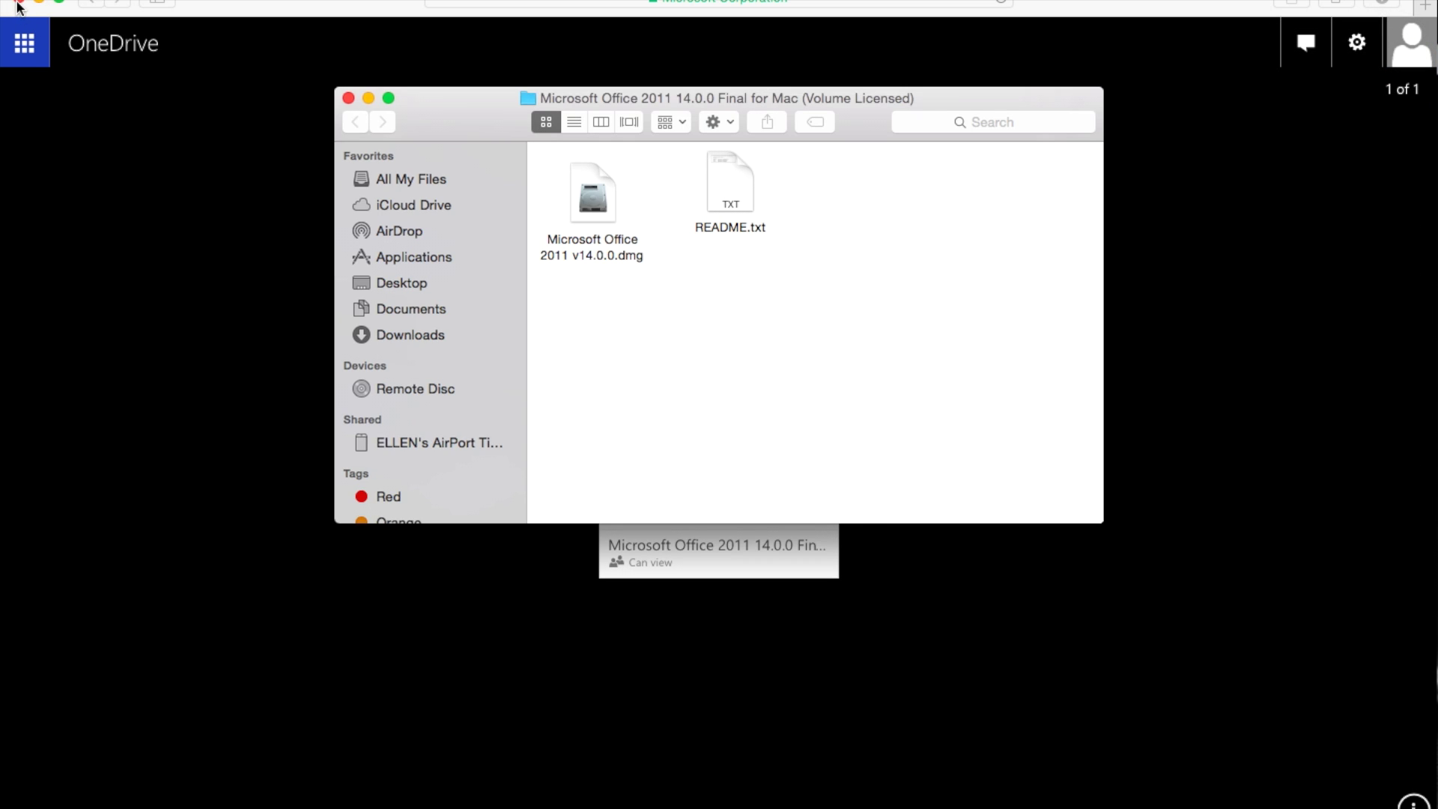
# Hide Safari and reopen the downloaded Office folder from the desktop
pyautogui.press('super+alt+h')
pyautogui.moveTo(452, 99); pyautogui.dragTo(488, 60)
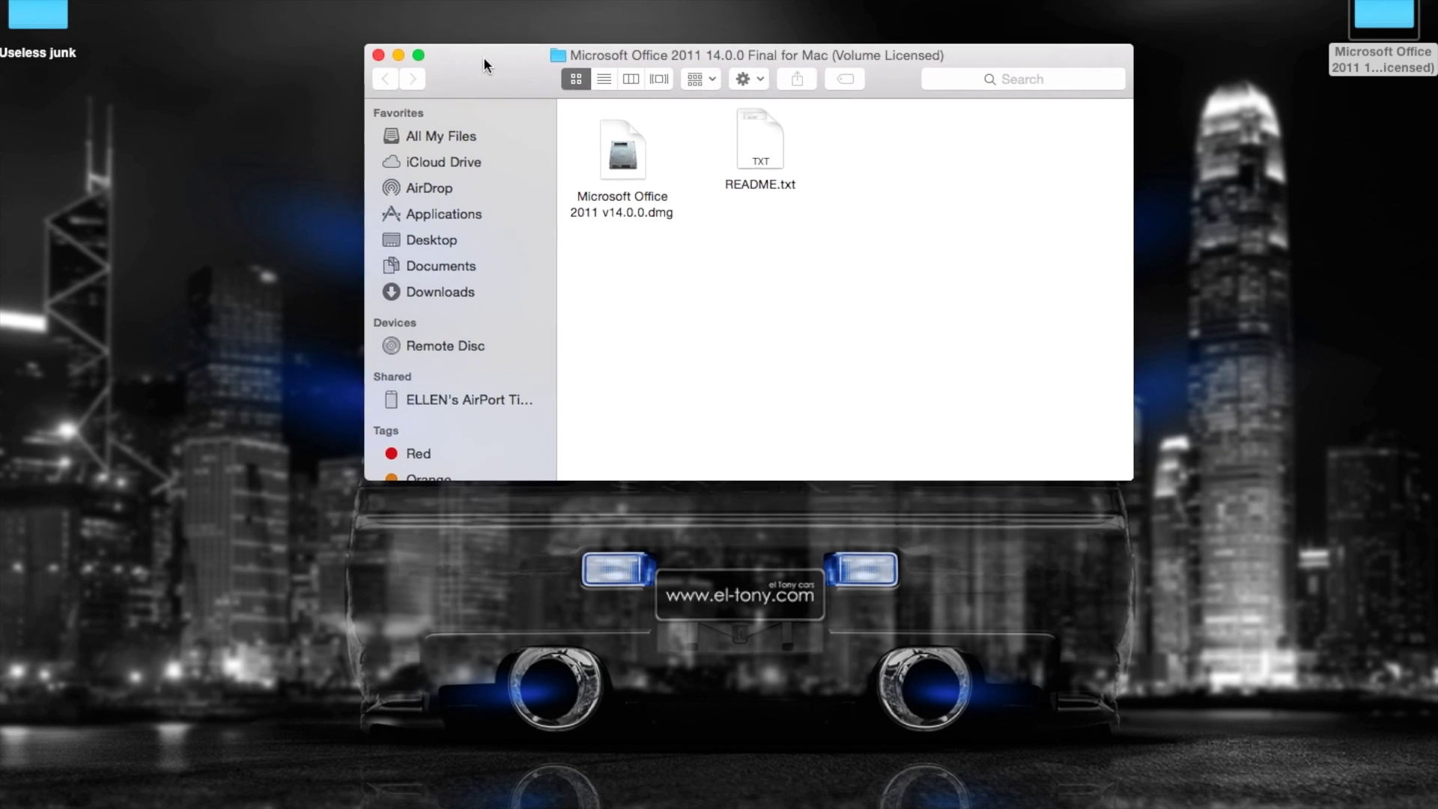
pyautogui.click(354, 50)
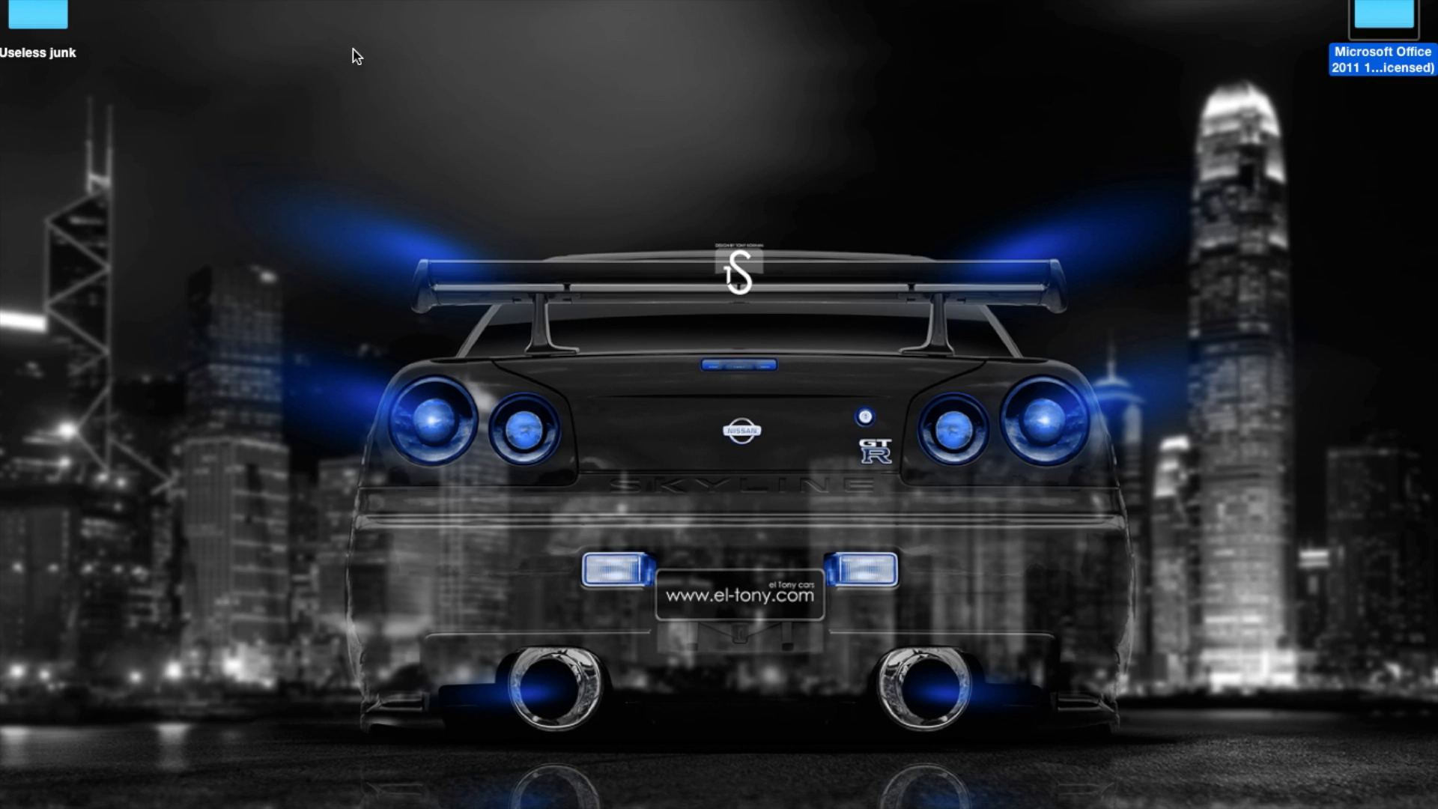
pyautogui.doubleClick(1380, 16)
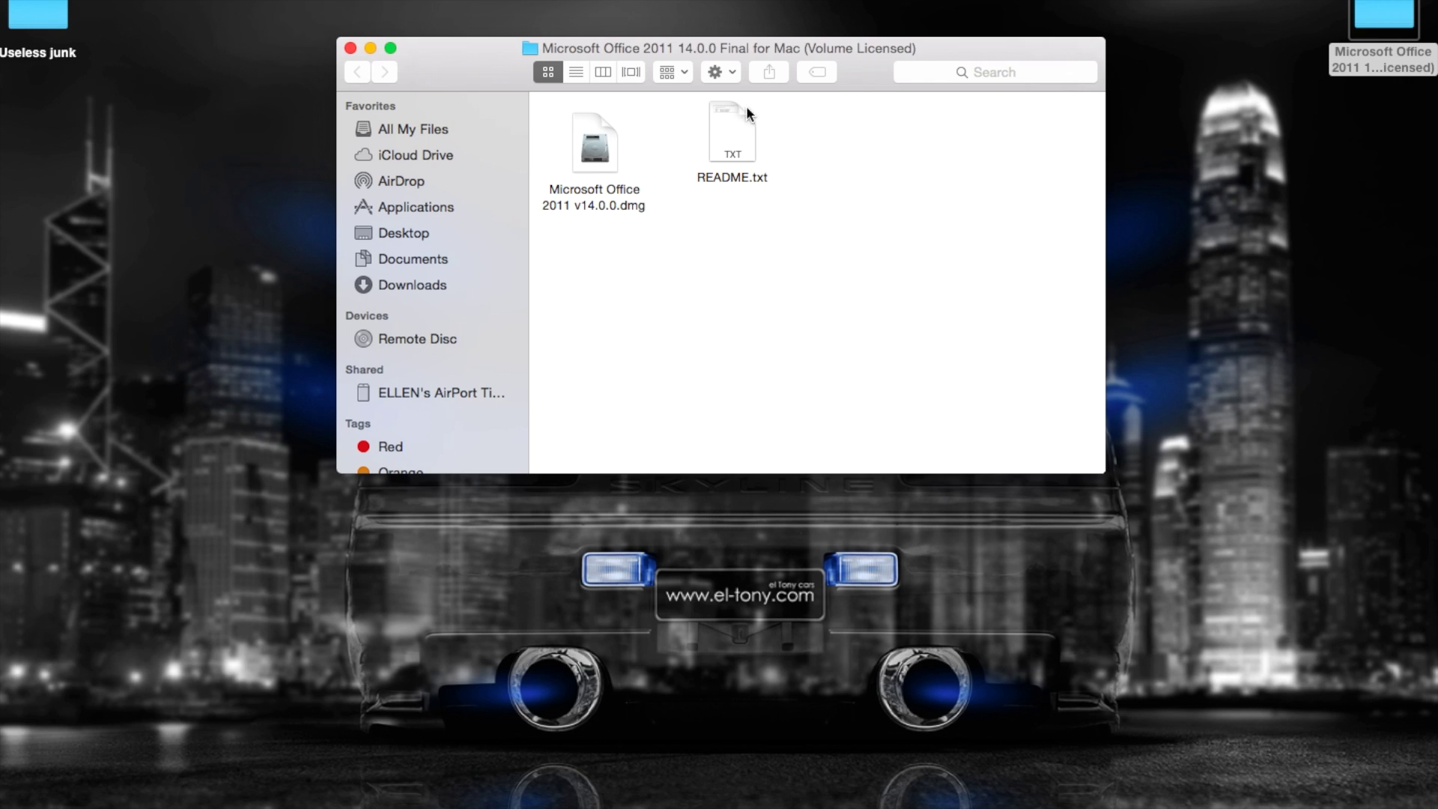
# Move README.txt aside and mount Microsoft Office 2011 v14.0.0.dmg
pyautogui.click(731, 138)
pyautogui.moveTo(730, 139); pyautogui.dragTo(969, 150)
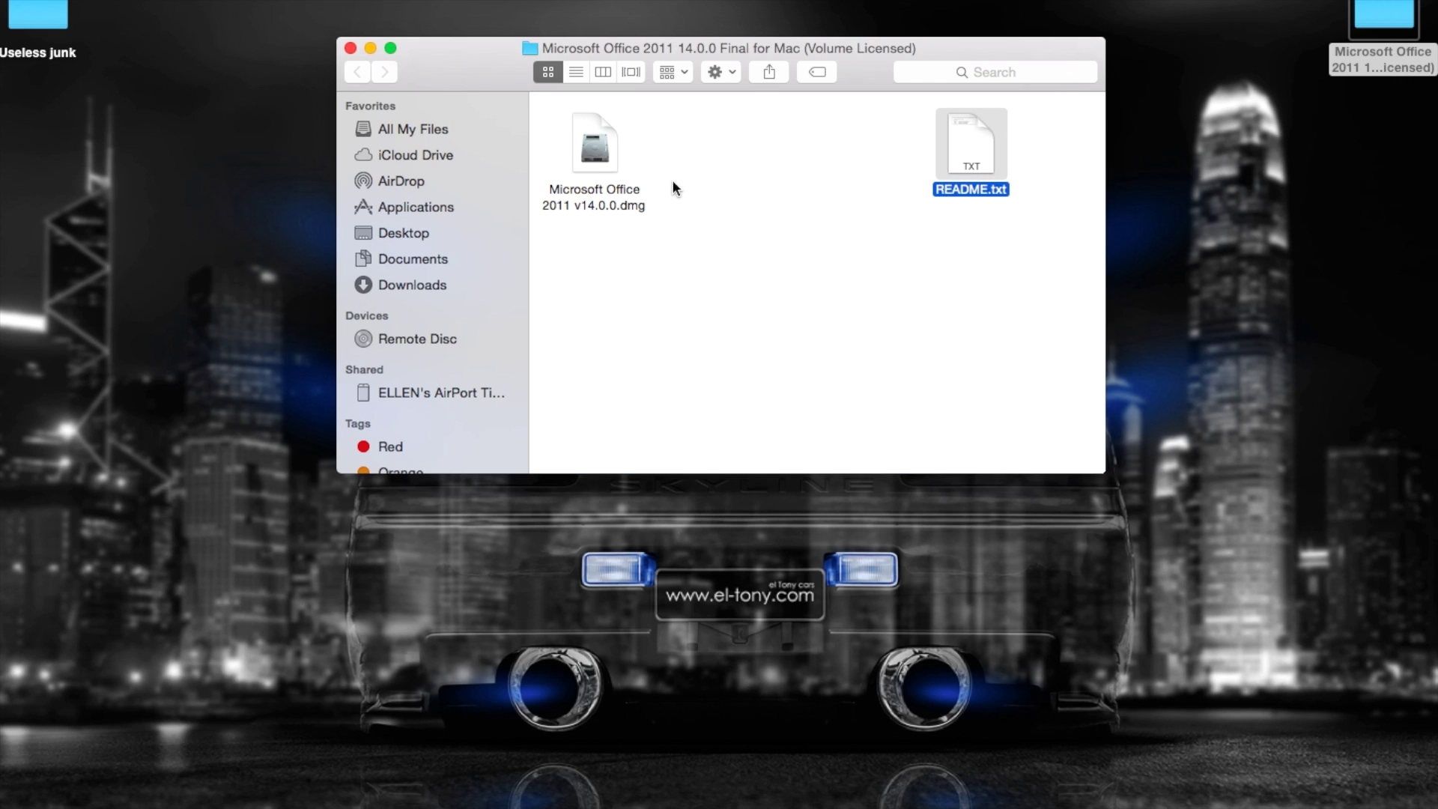
pyautogui.doubleClick(578, 134)
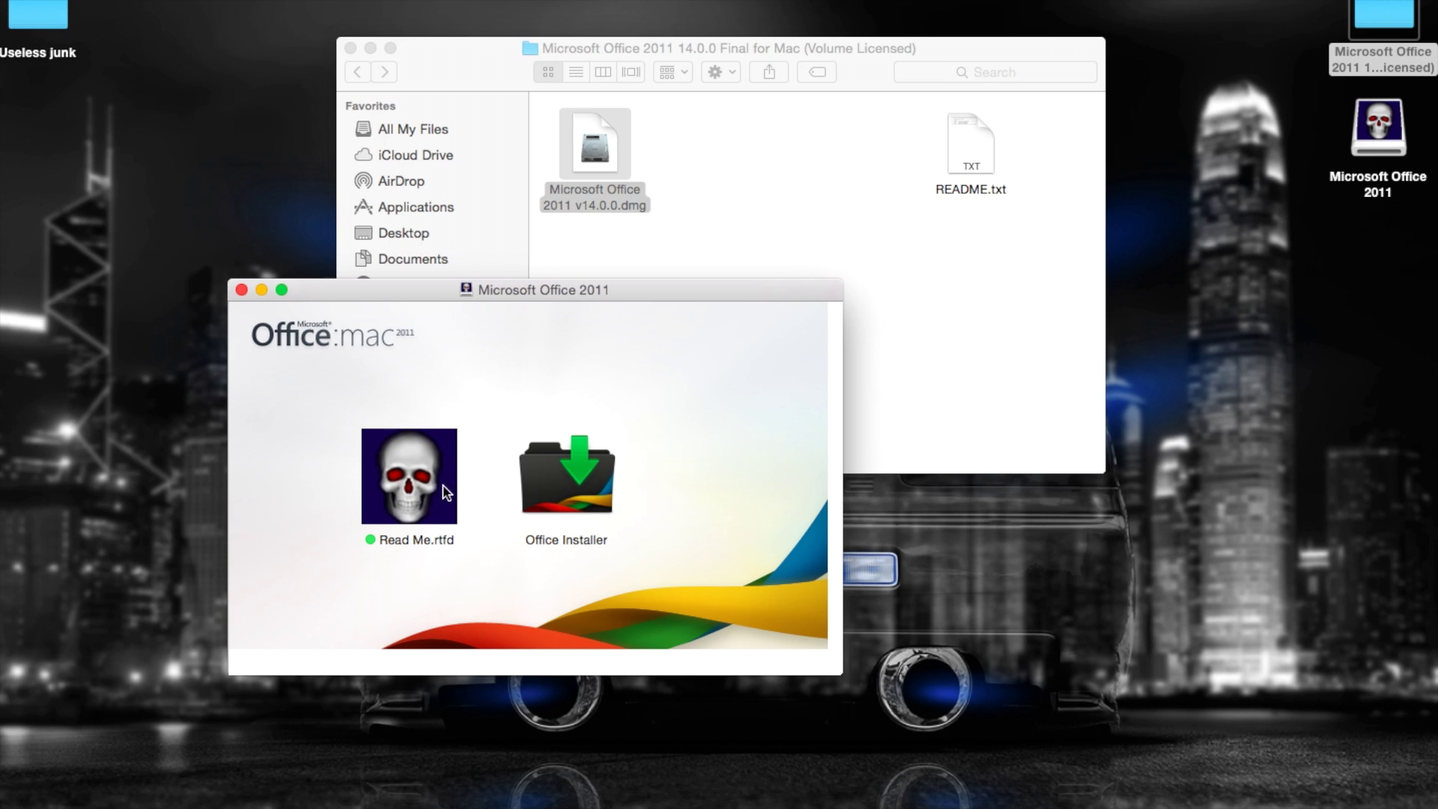
# Run the Office Installer, agree to the licence, and authorize the standard install on Macintosh HD
pyautogui.doubleClick(522, 493)
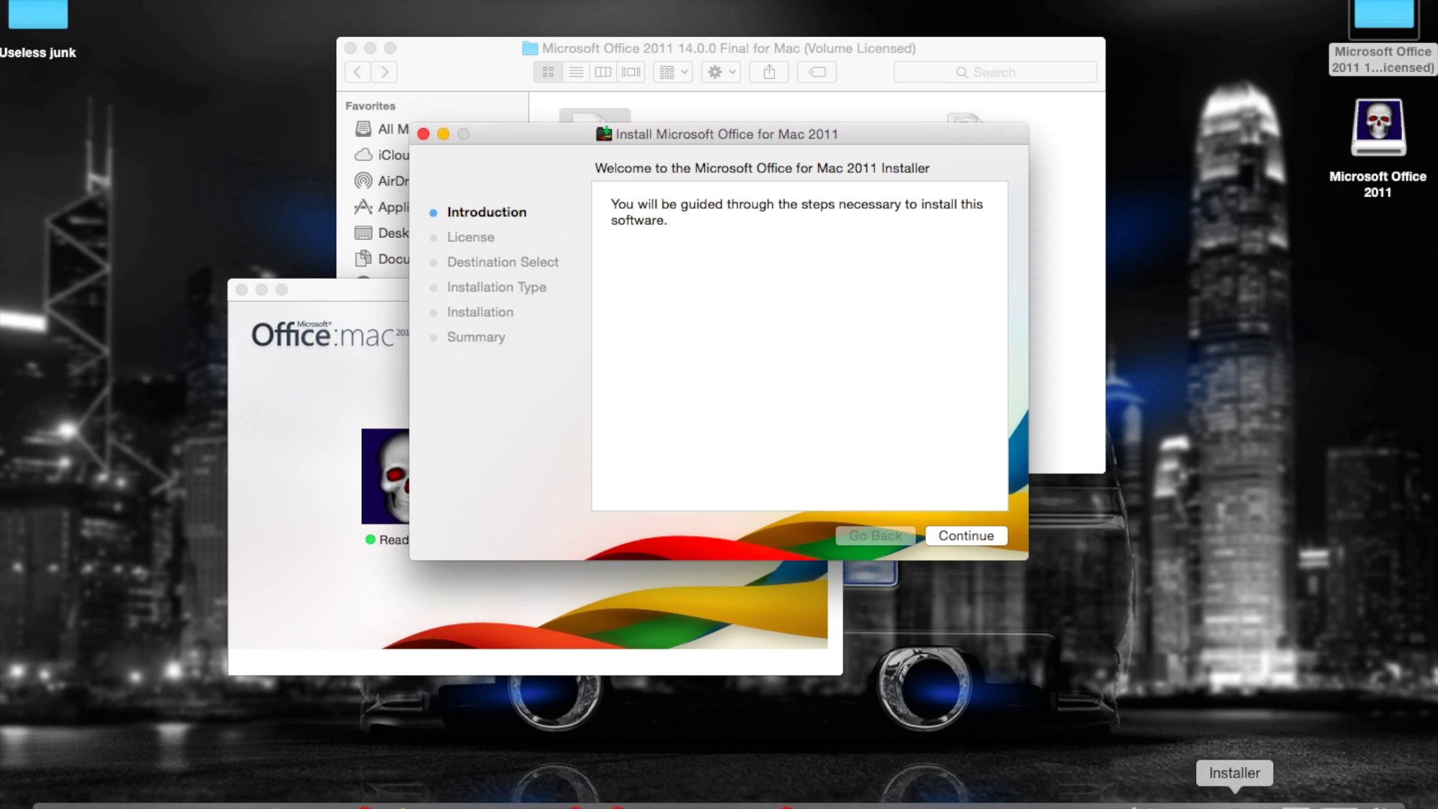
pyautogui.click(978, 532)
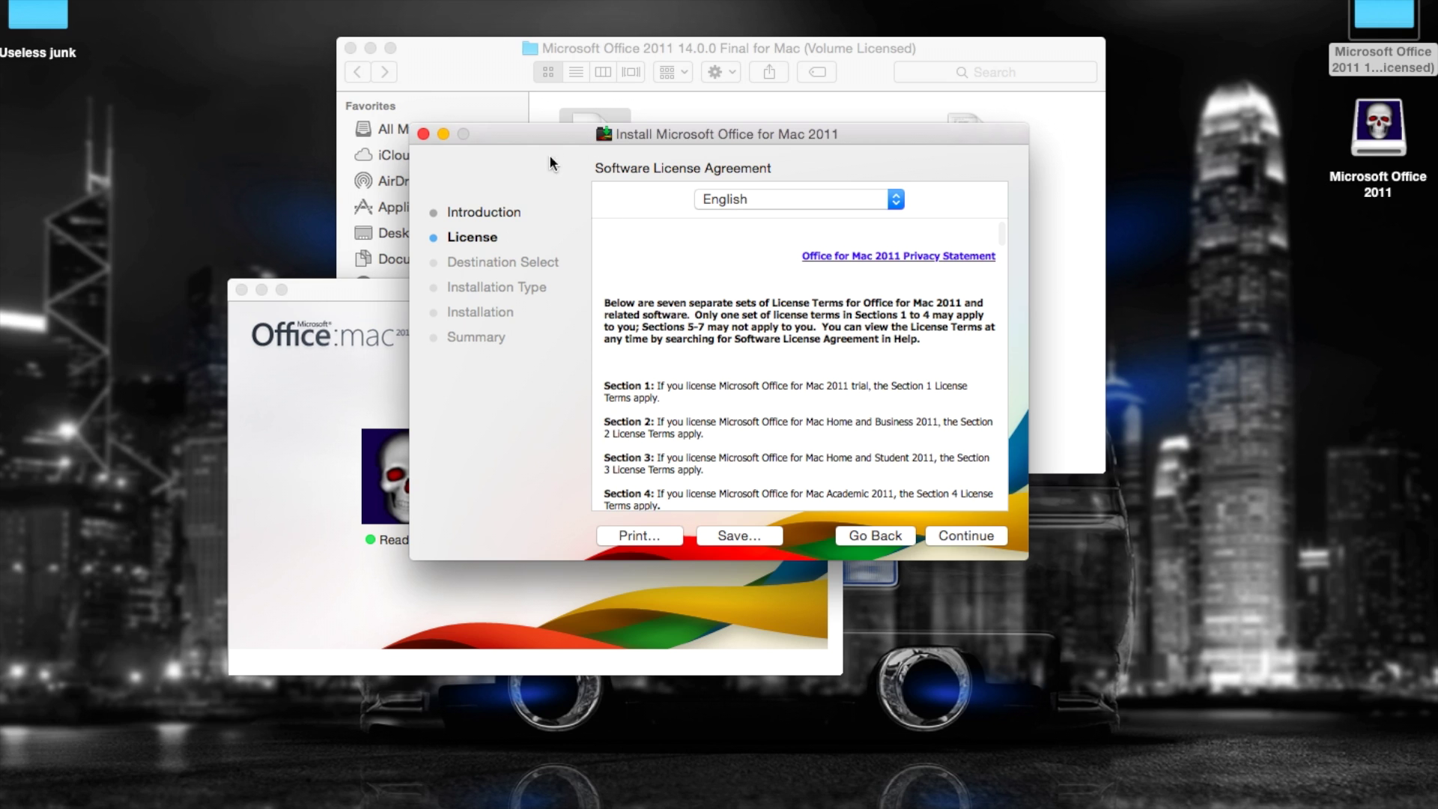
pyautogui.click(977, 537)
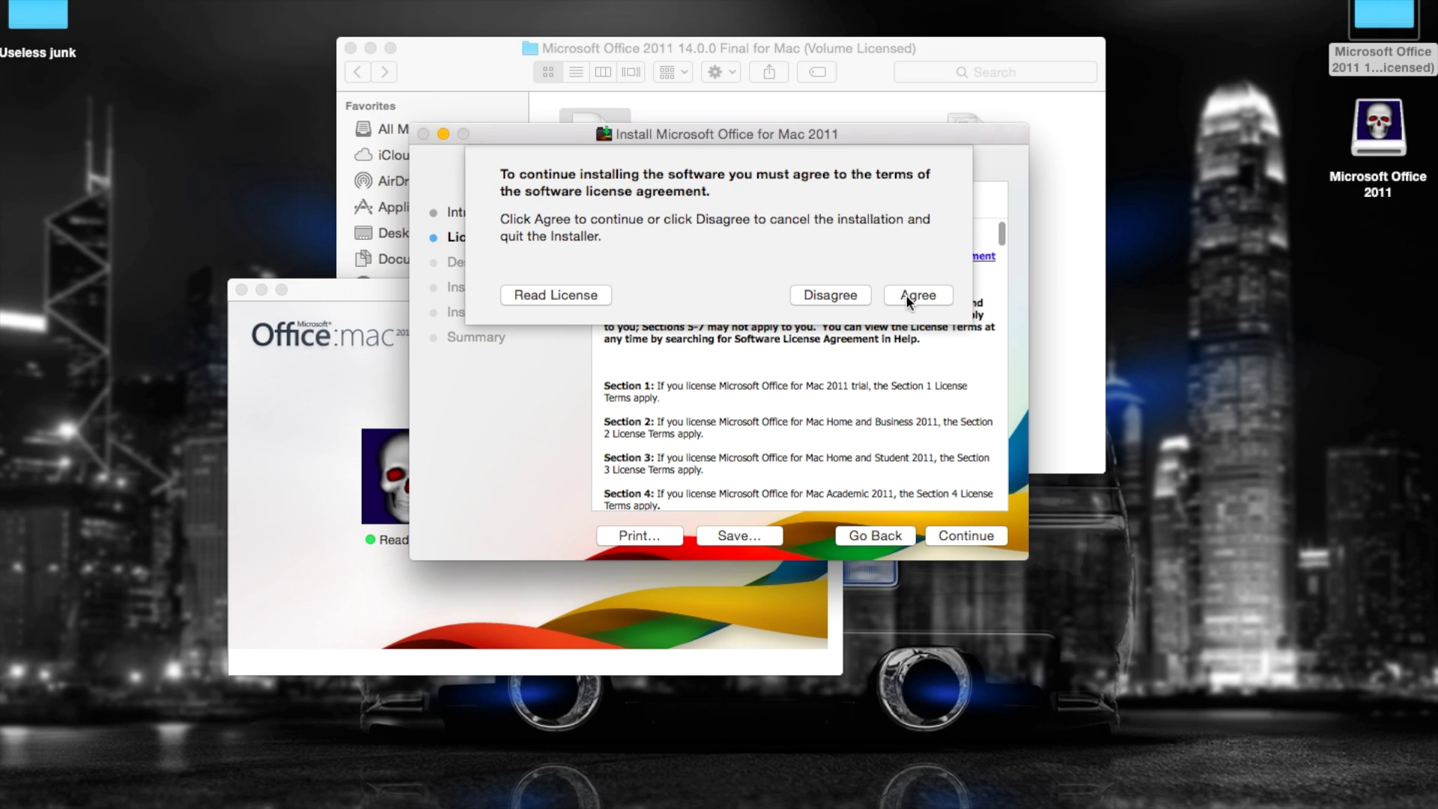
pyautogui.click(908, 297)
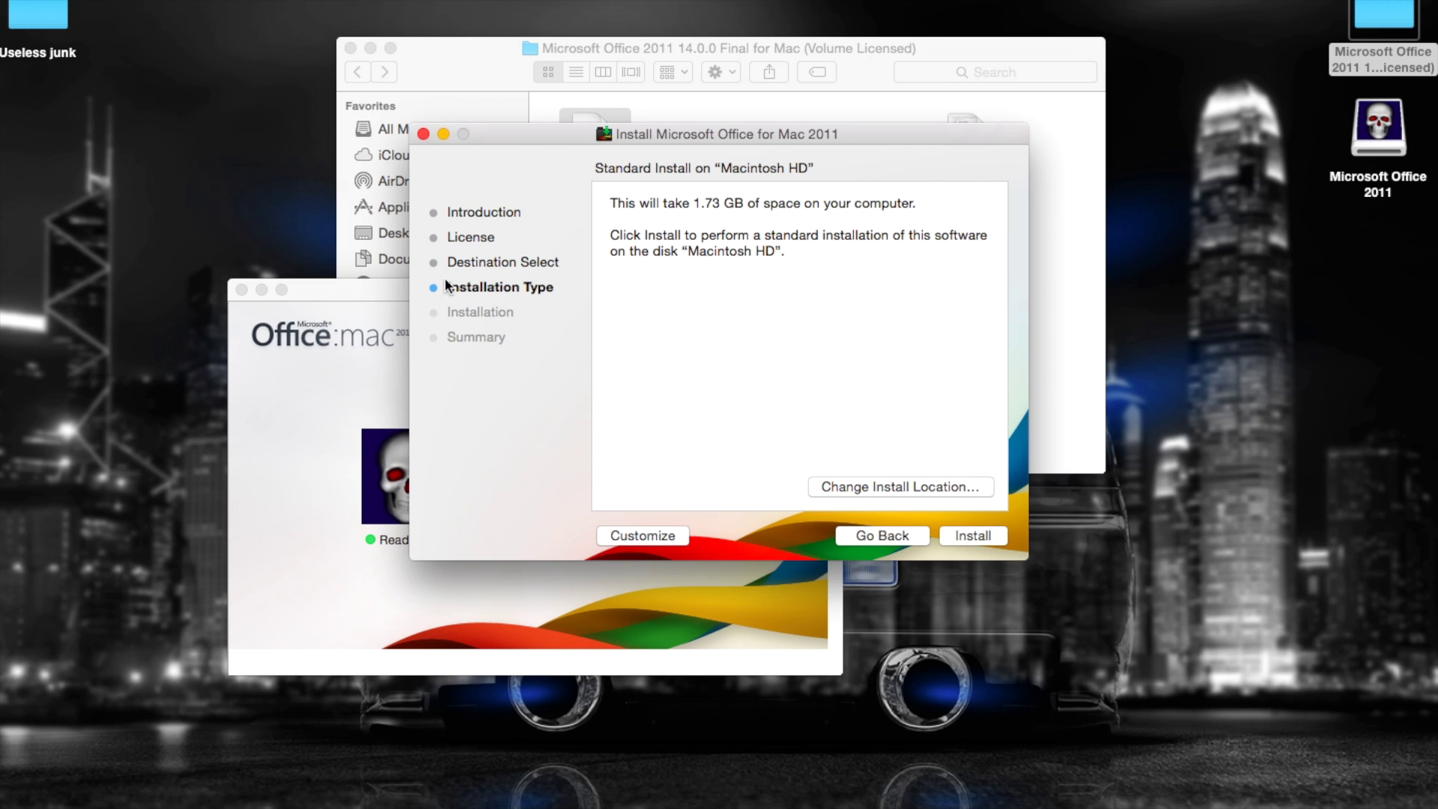
pyautogui.click(968, 535)
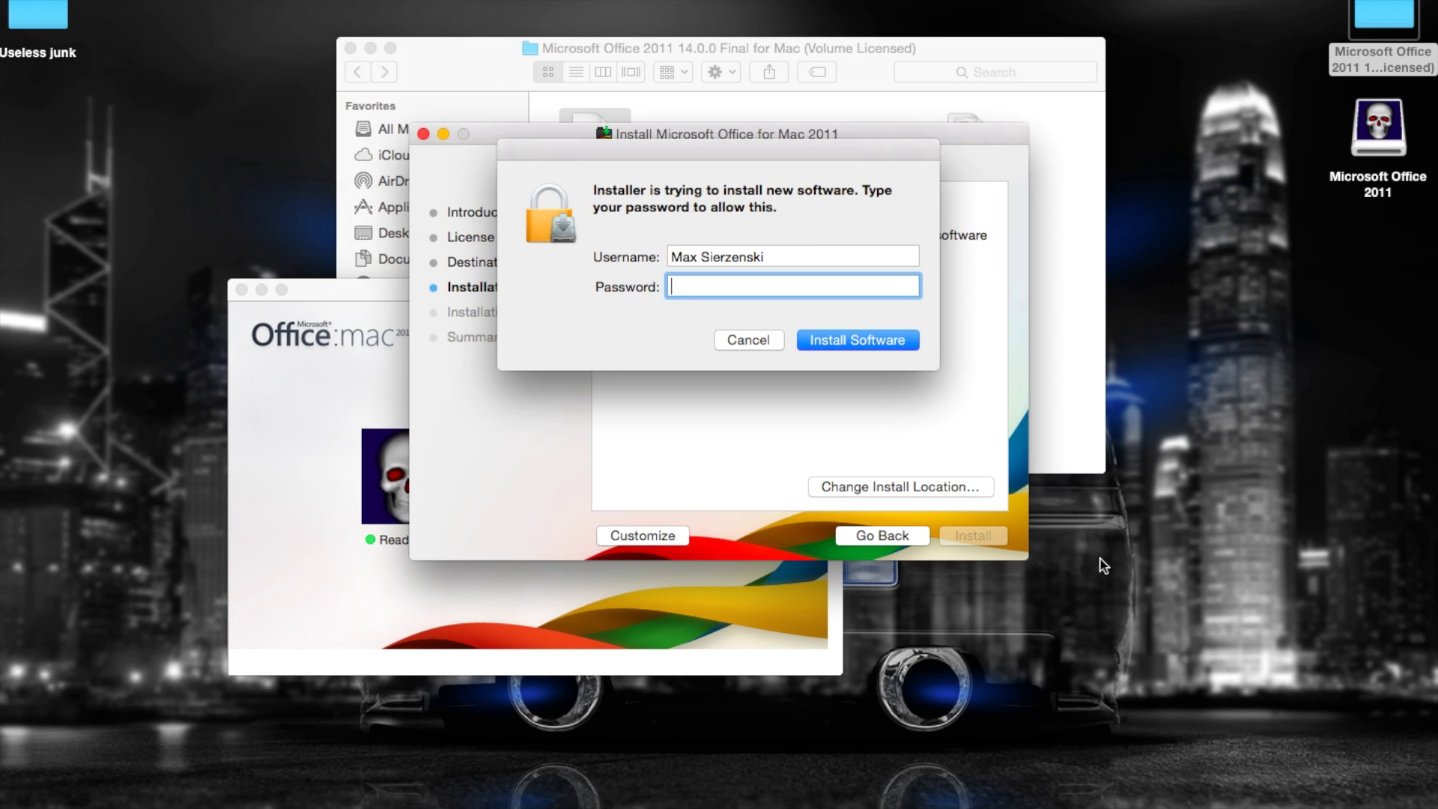
pyautogui.write('•••')
pyautogui.click(859, 341)
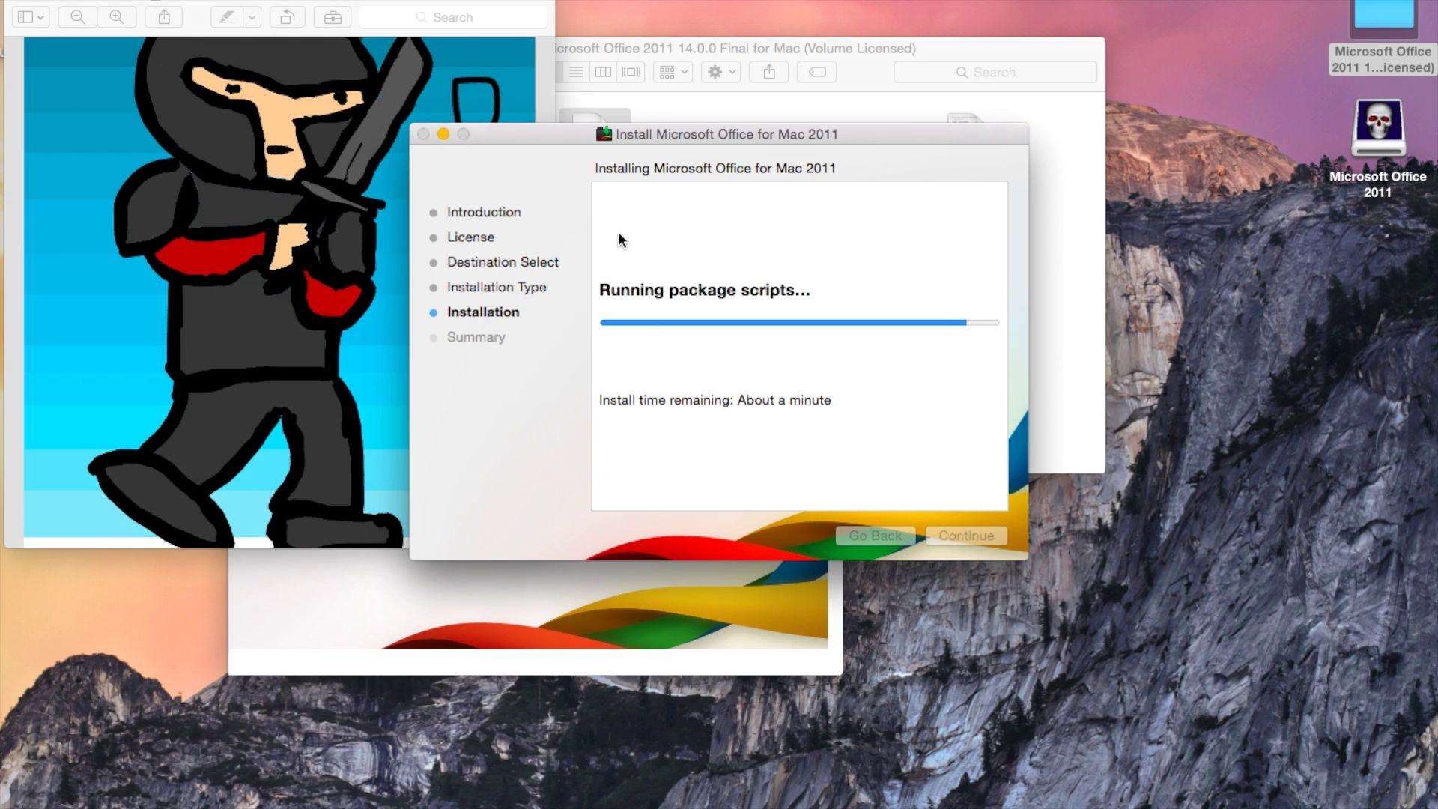
# Close the finished installer, decline the AutoUpdate update, and close the Office disk and folder windows
pyautogui.click(20, 2)
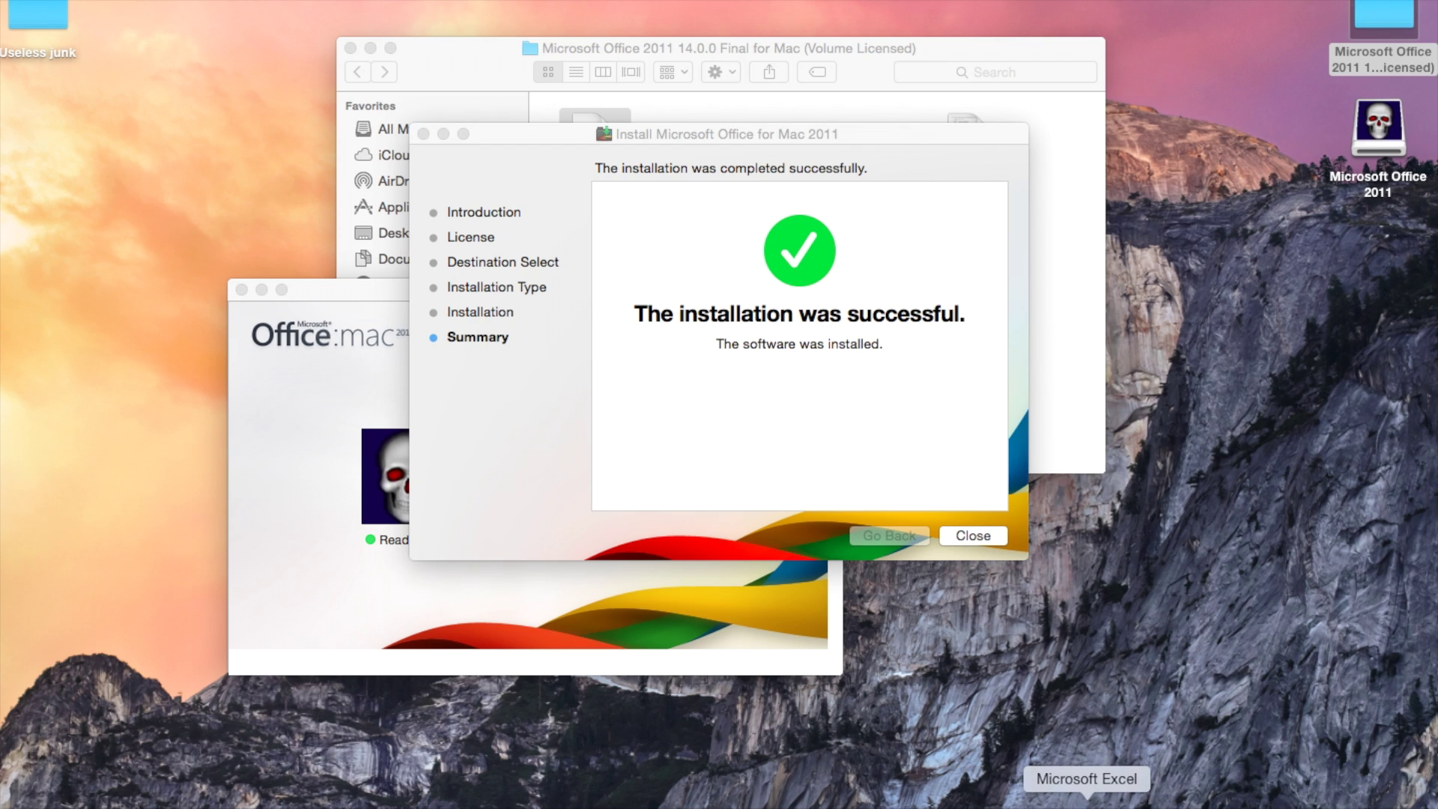
pyautogui.click(966, 534)
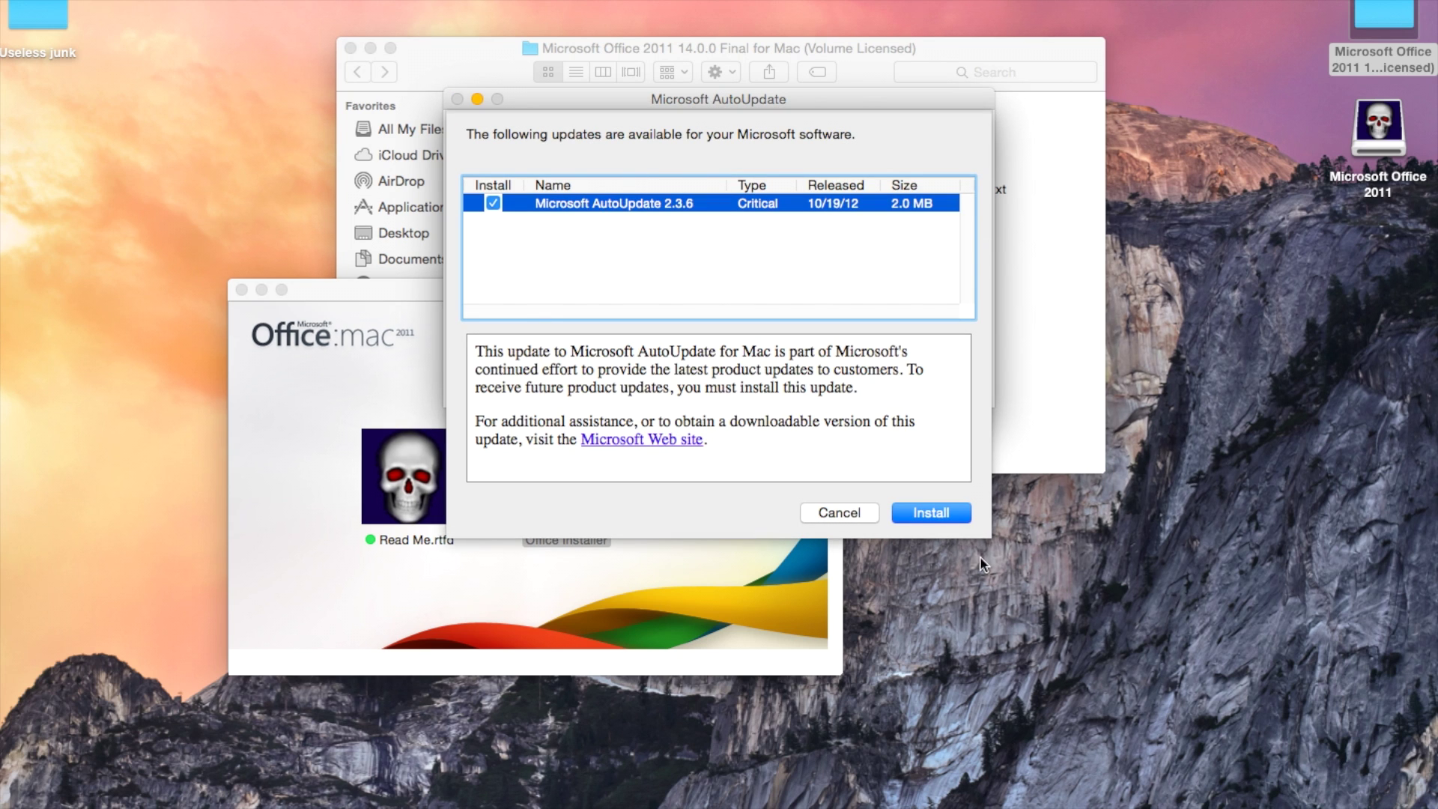
pyautogui.click(858, 510)
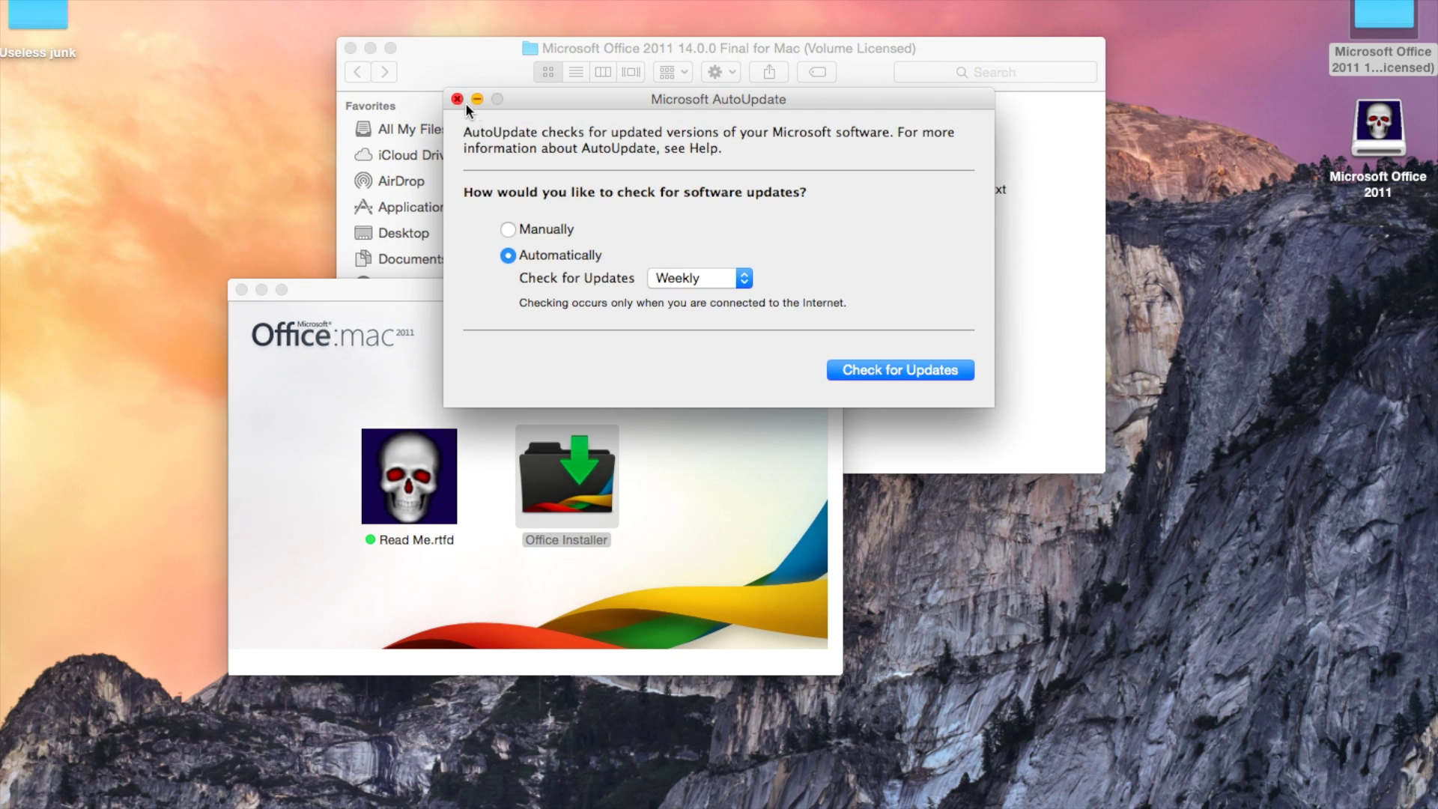
pyautogui.click(457, 99)
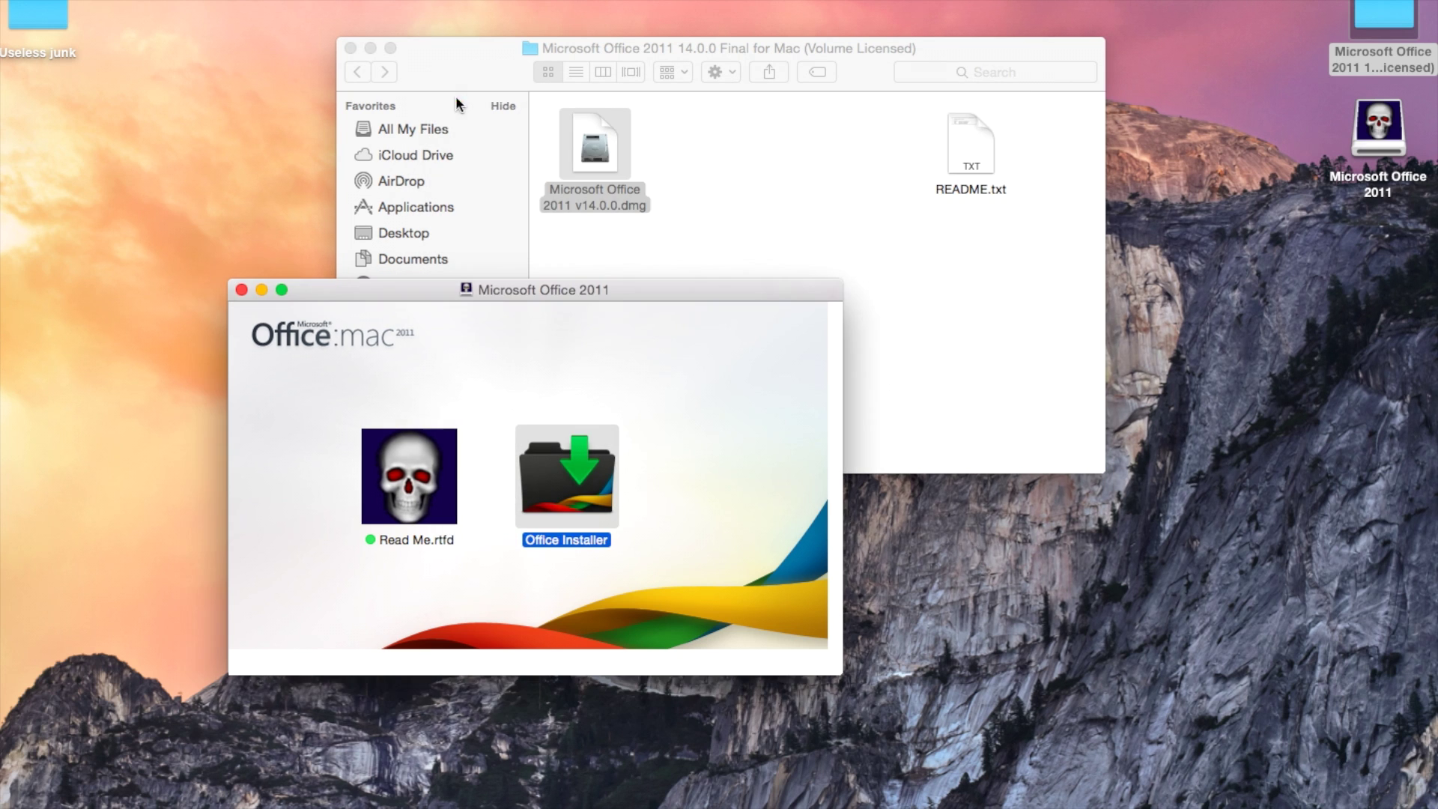
pyautogui.click(241, 289)
pyautogui.click(351, 48)
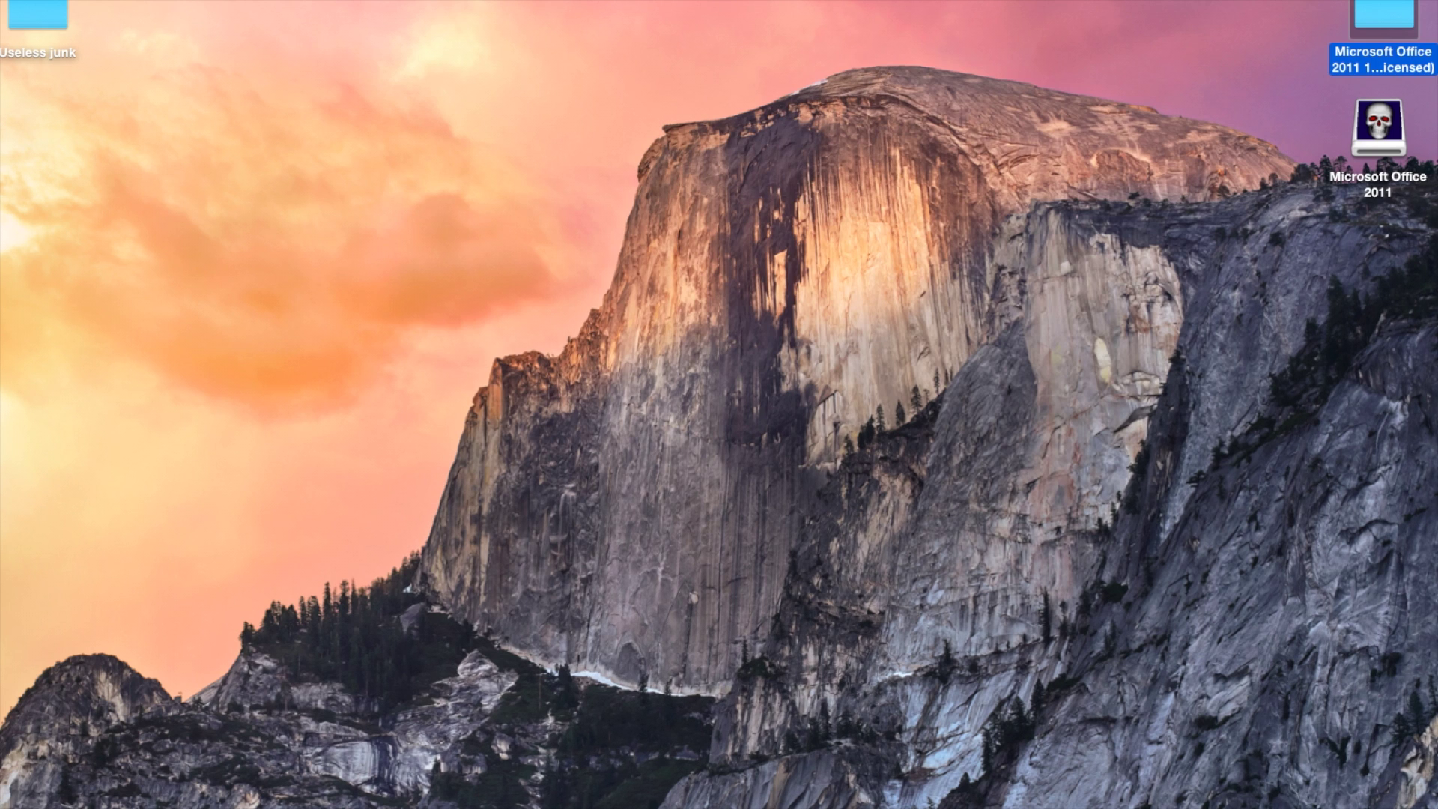
# Launch Word, Excel, Outlook and Communicator from the Dock
pyautogui.click(1043, 801)
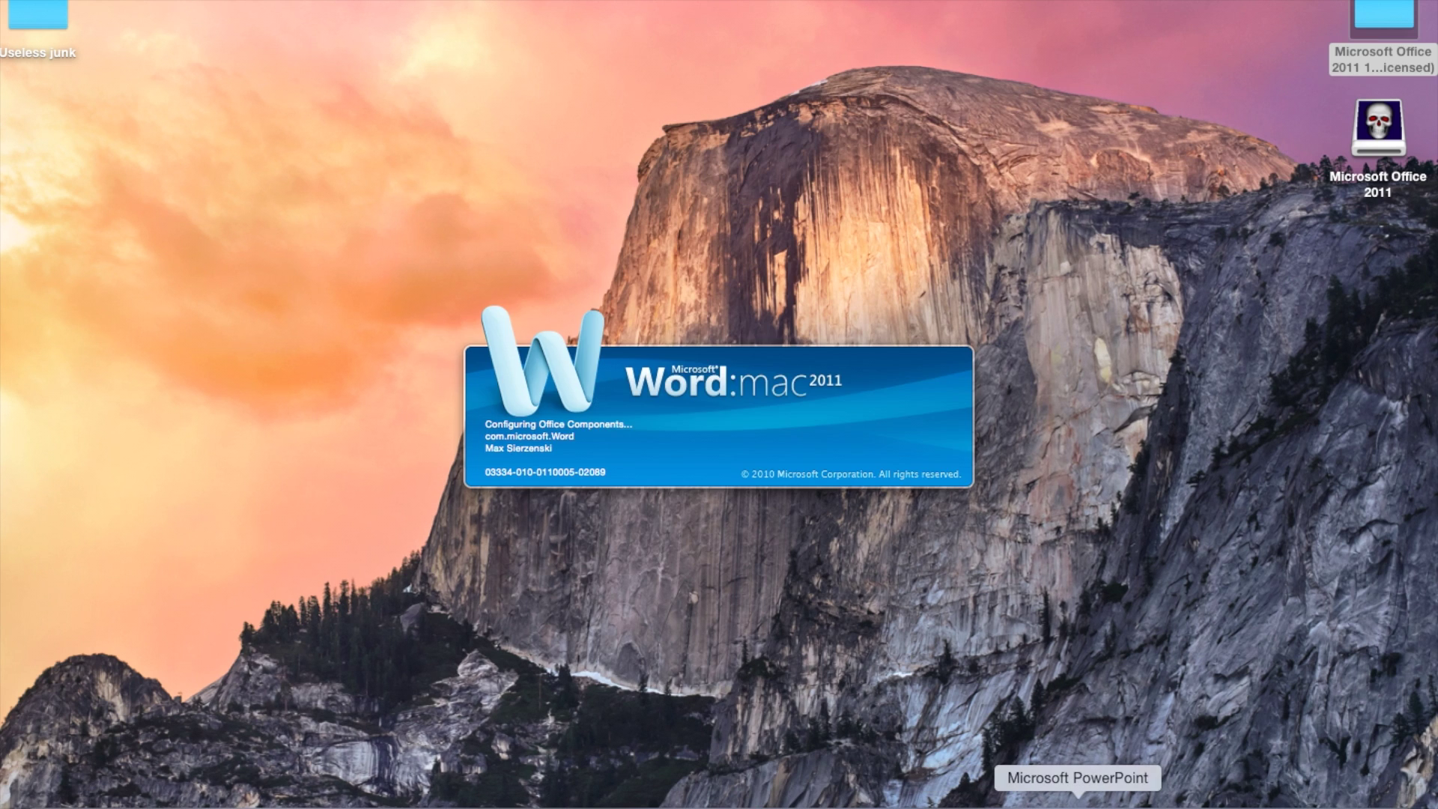
pyautogui.click(1124, 803)
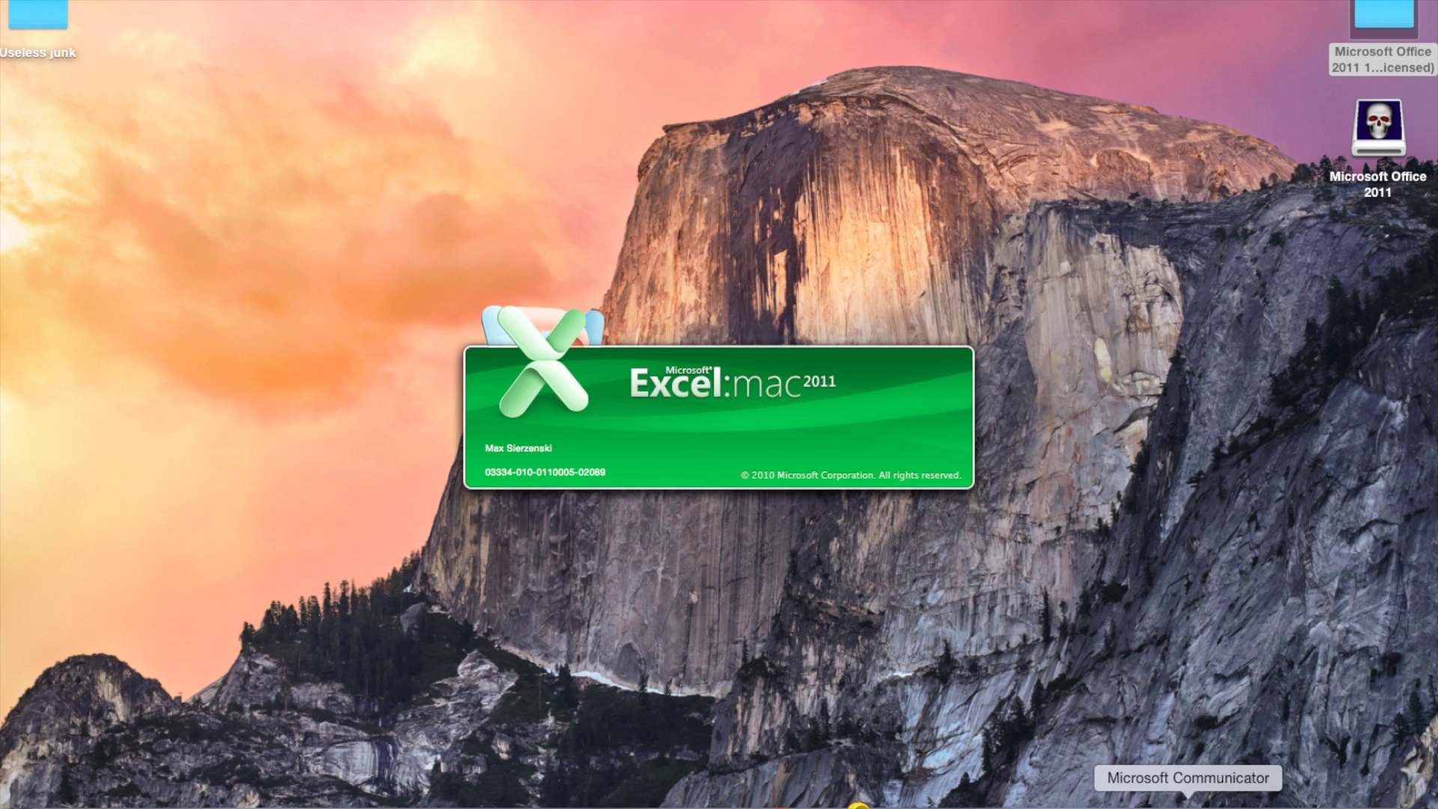
pyautogui.click(1187, 800)
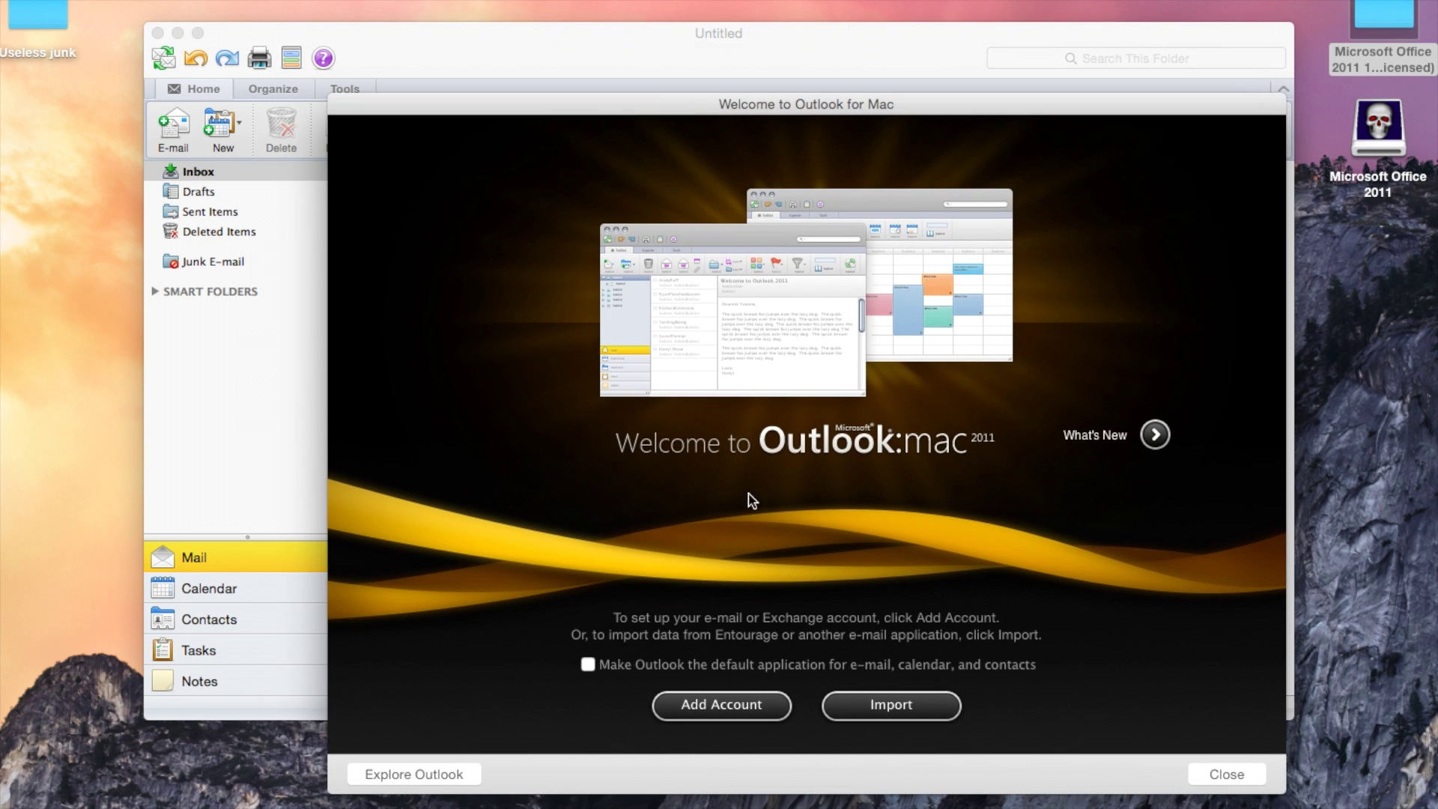
# Dismiss the Outlook welcome, Outlook Inbox, Excel template gallery and Word welcome screens
pyautogui.click(1236, 768)
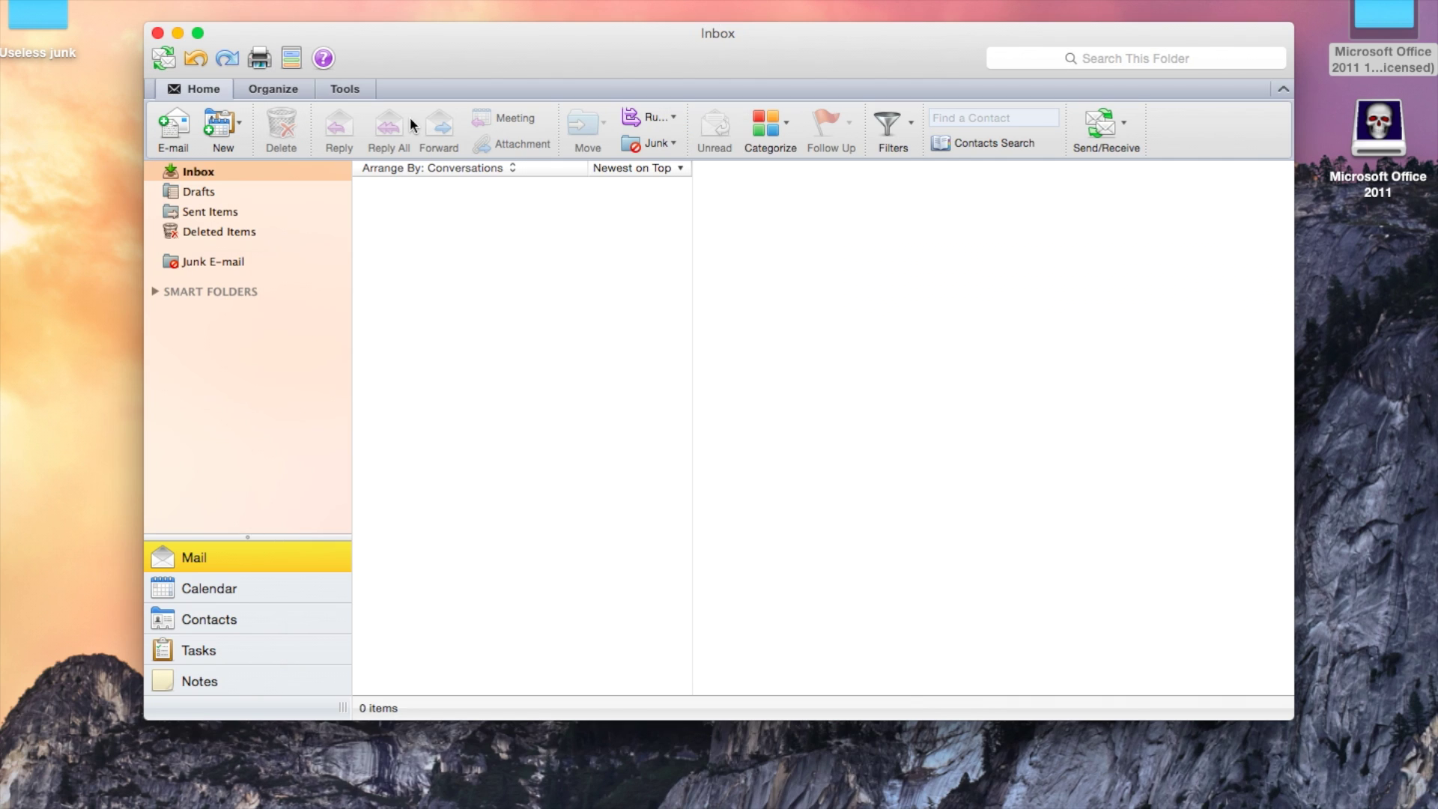
pyautogui.click(160, 33)
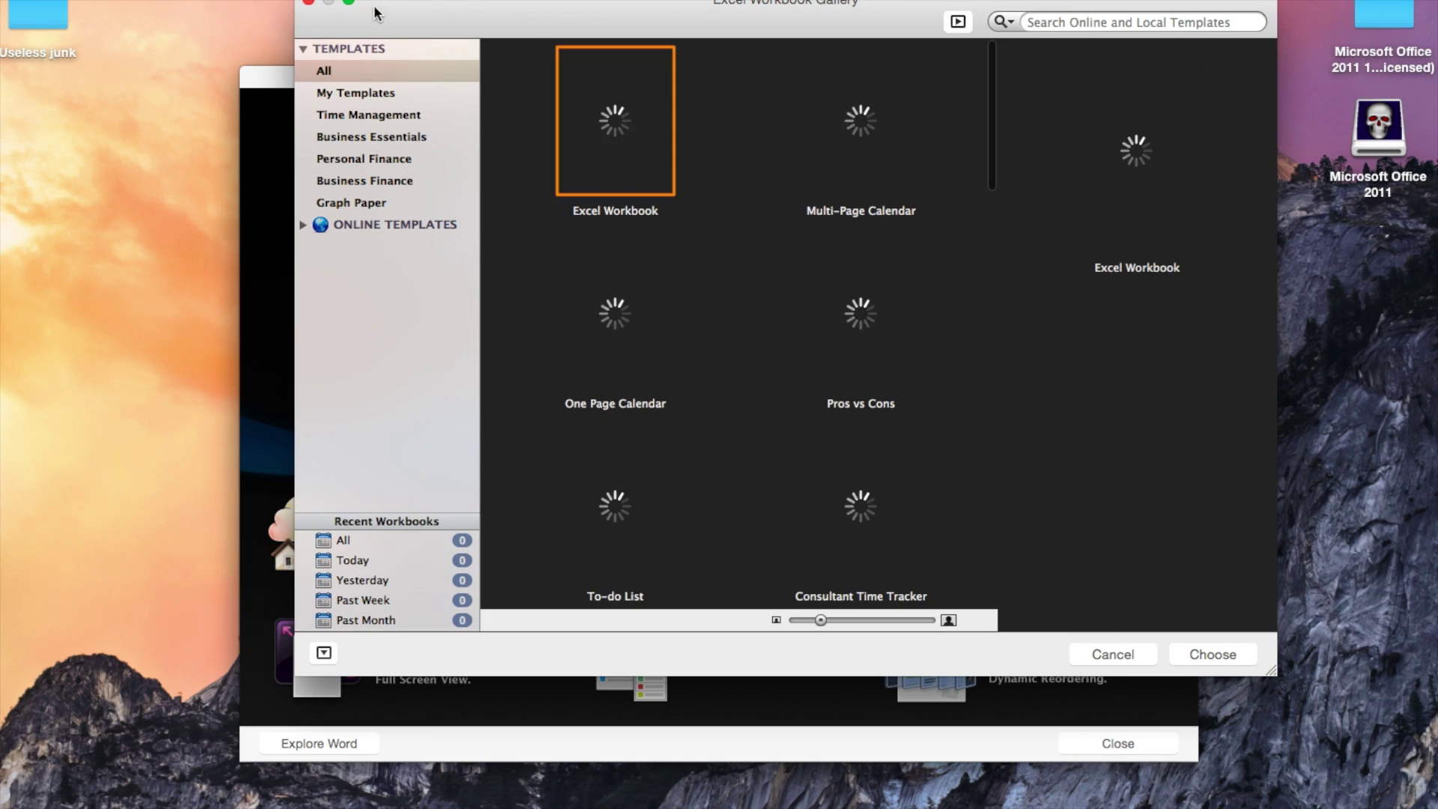
pyautogui.click(308, 3)
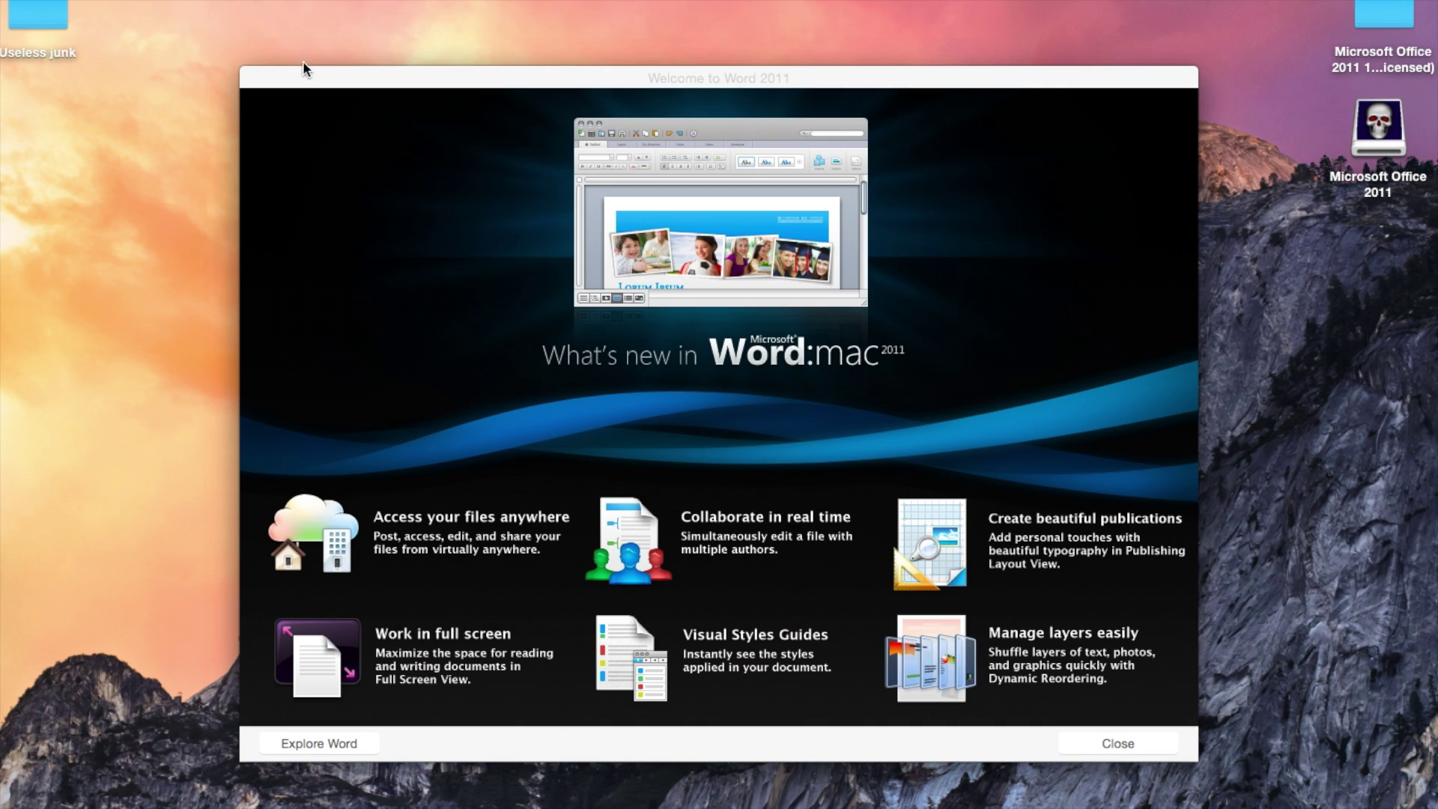
pyautogui.click(1157, 750)
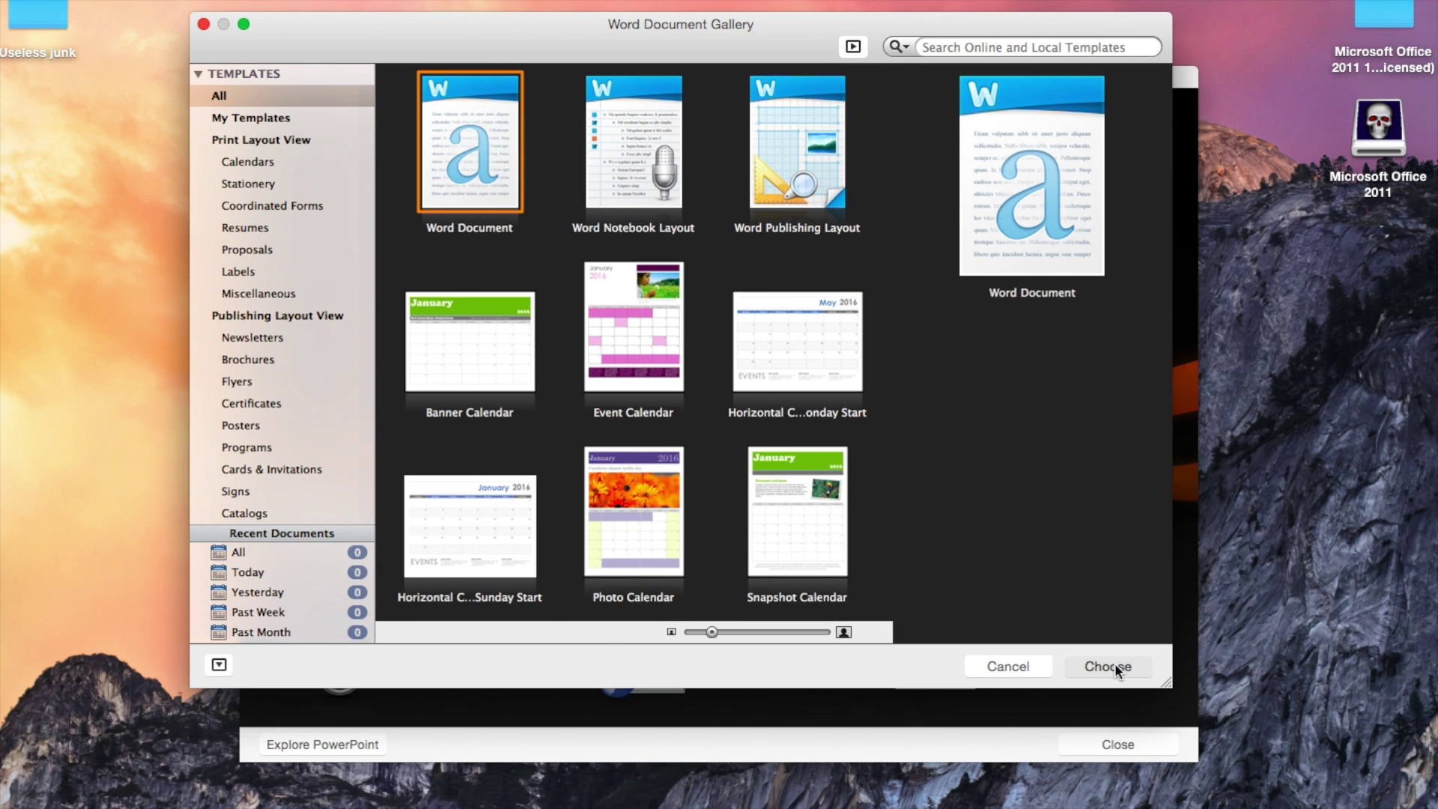
# Create a blank Word document and type the test text 'wow' on its first line
pyautogui.click(1108, 666)
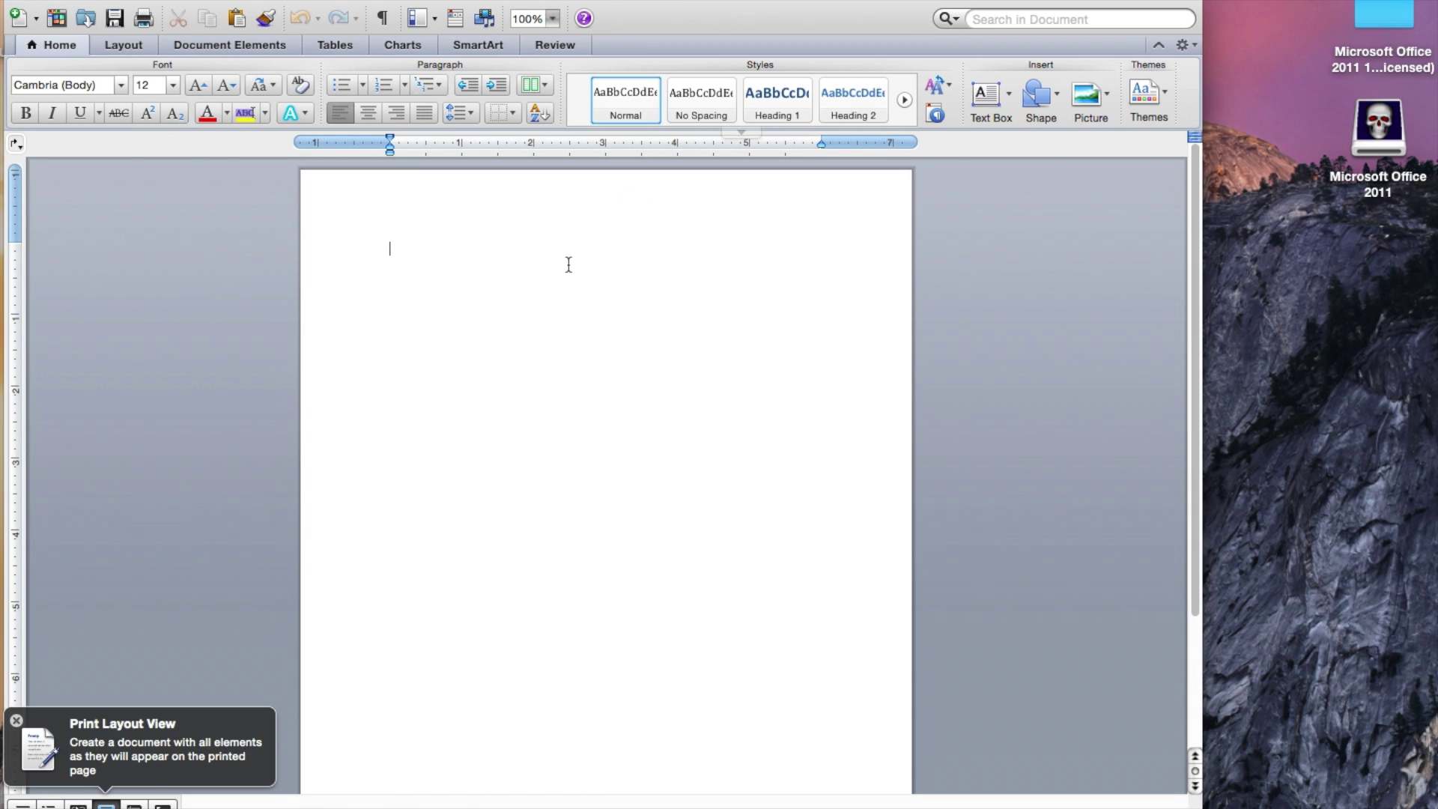
pyautogui.write('wow')
pyautogui.press('BackSpace')
pyautogui.press('BackSpace')
pyautogui.press('BackSpace')
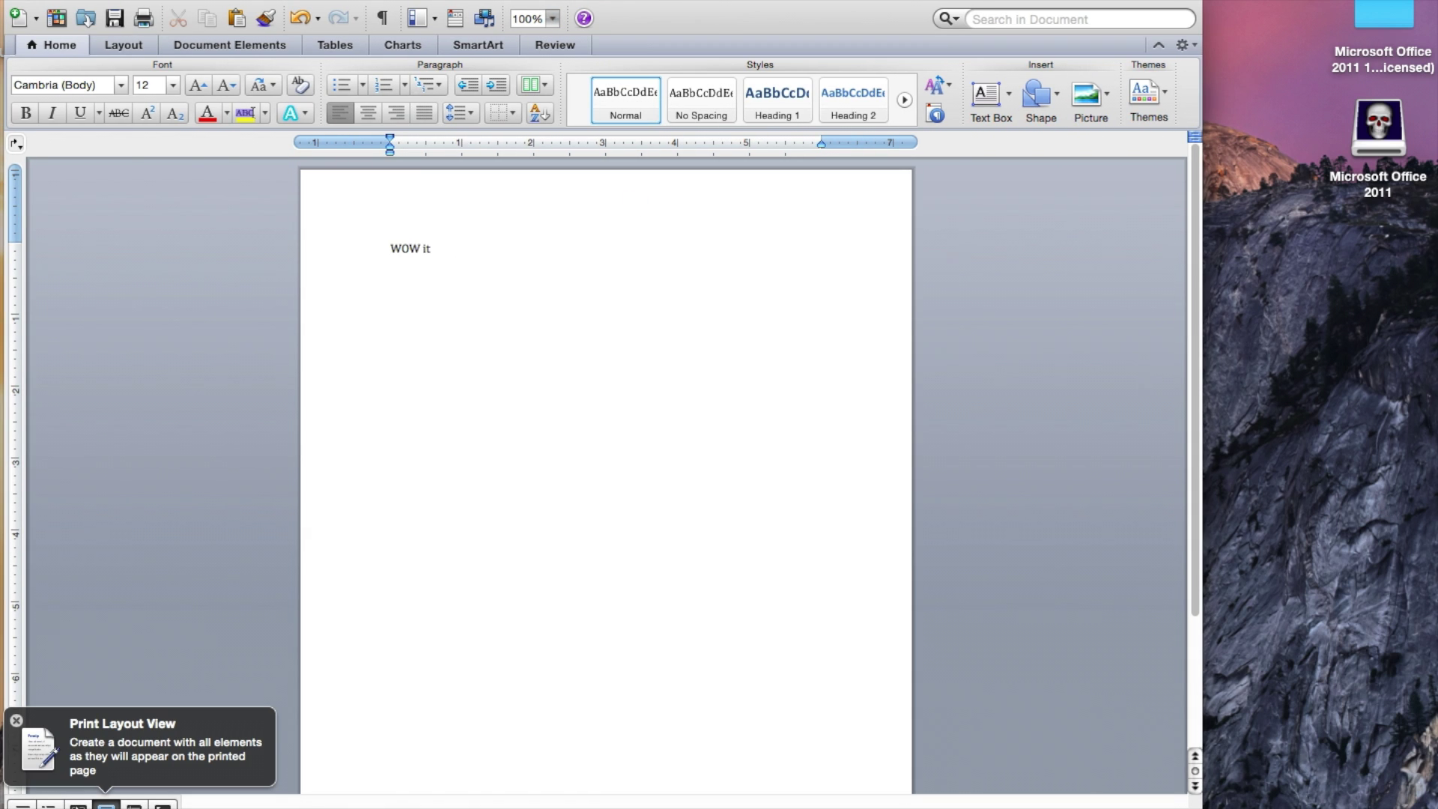